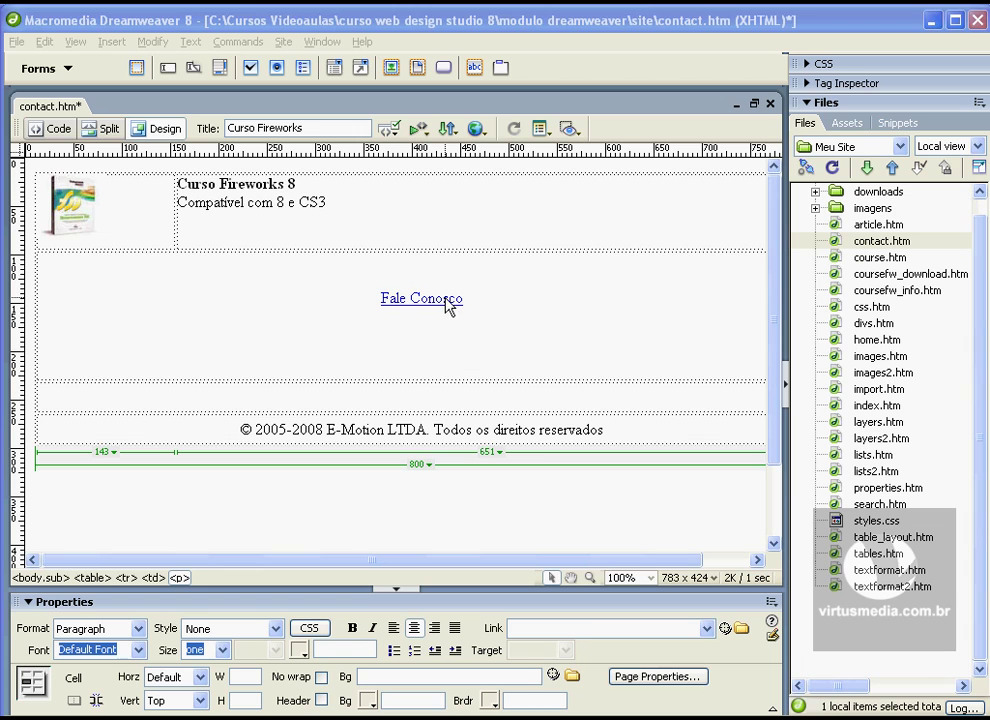
Add an empty line below the "Fale Conosco" link and insert a form there
click(407, 299)
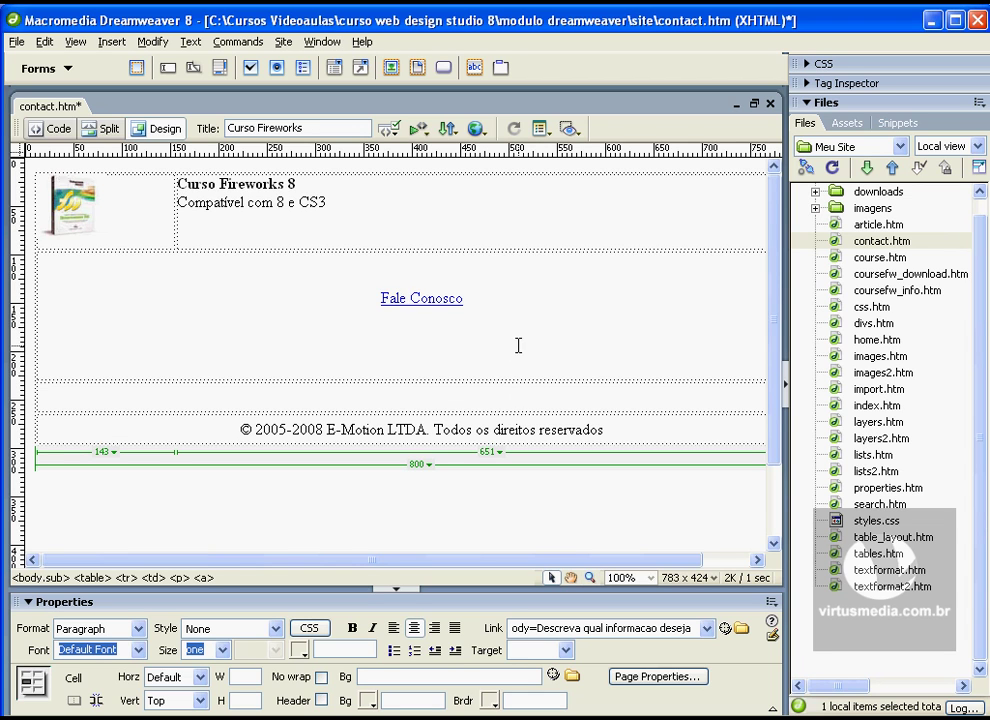
key(End)
key(Return)
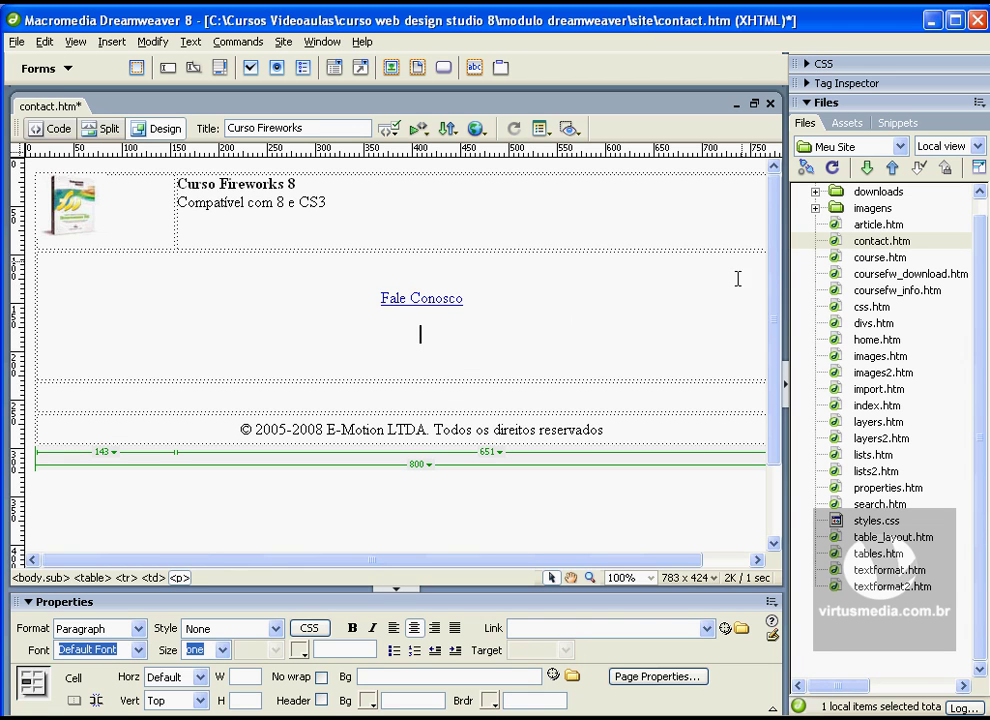
click(58, 70)
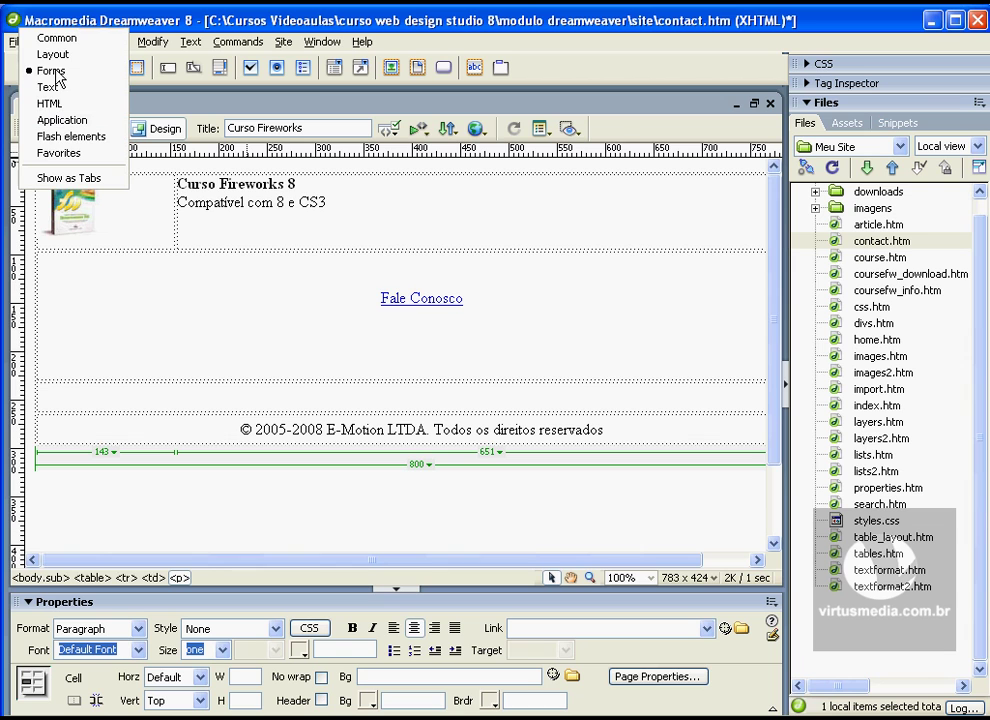
click(45, 70)
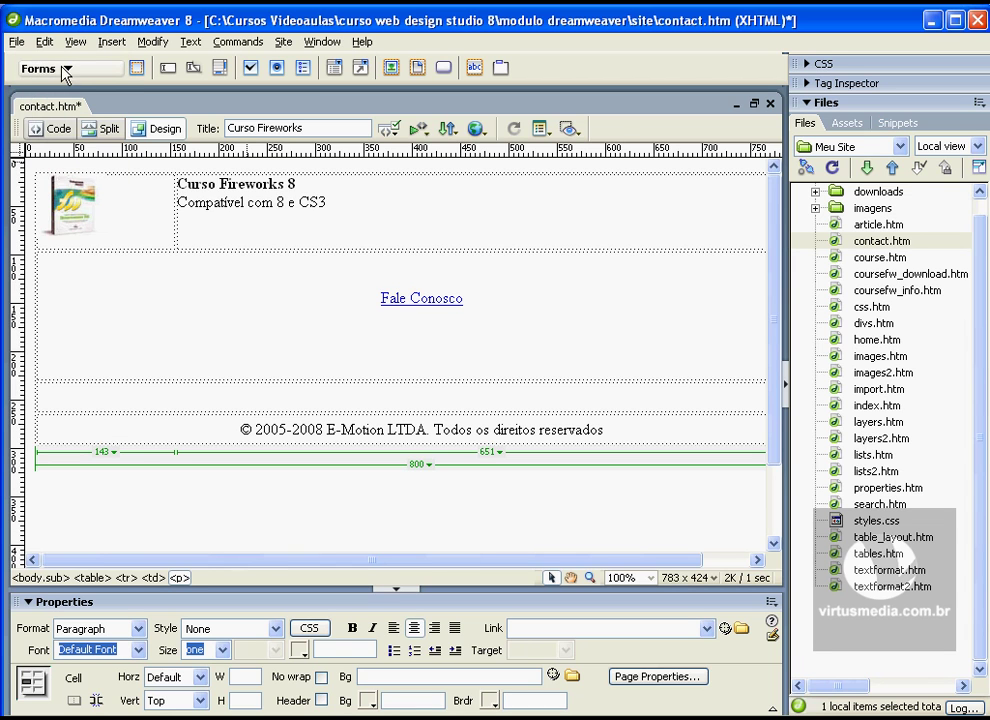
click(38, 72)
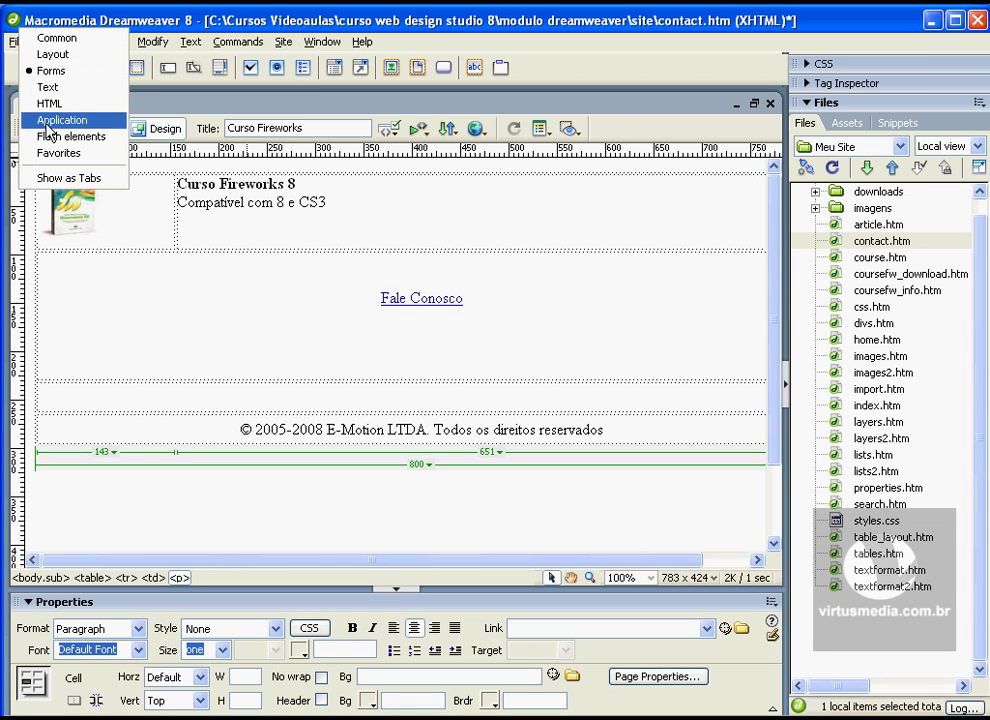
click(42, 72)
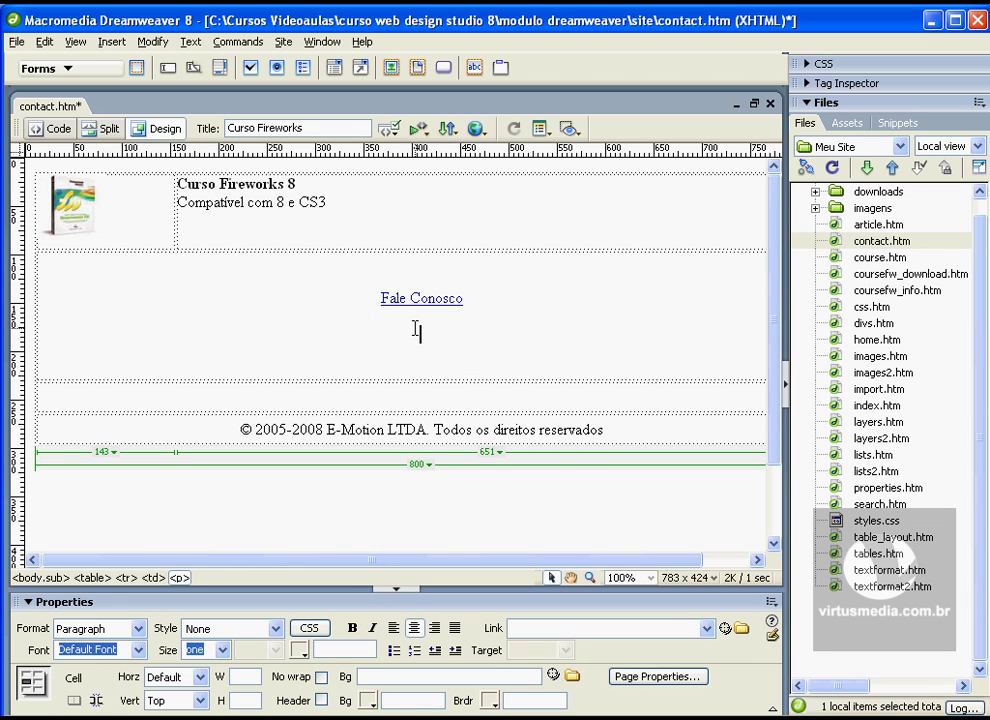
click(136, 70)
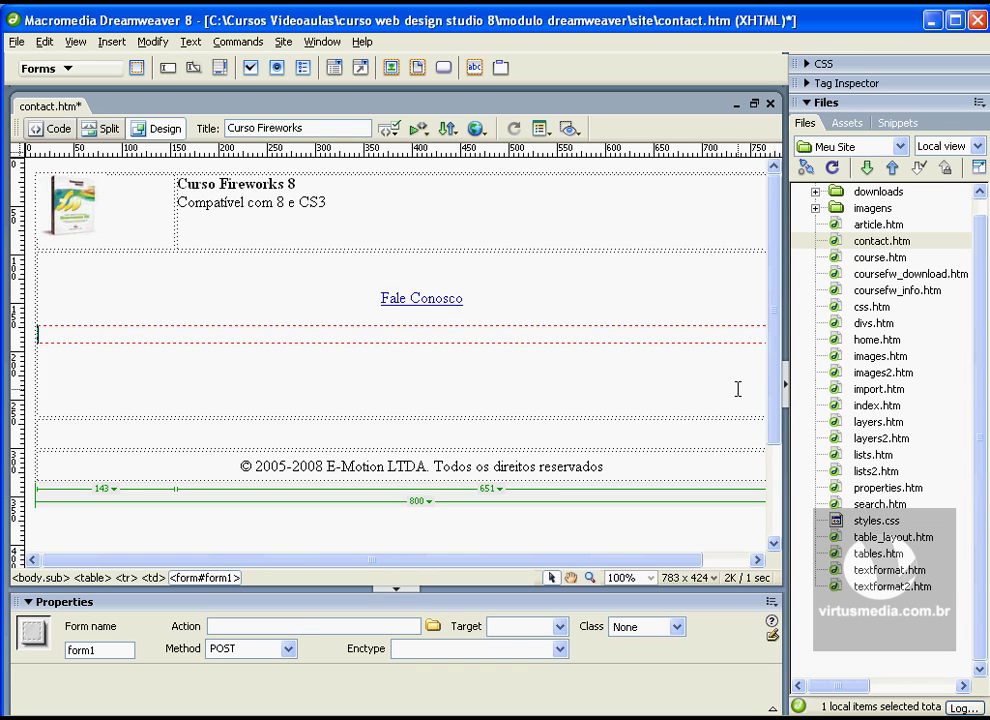
Collapse the side panels for more workspace and insert a table with 7 rows and 2 columns inside the form
click(787, 390)
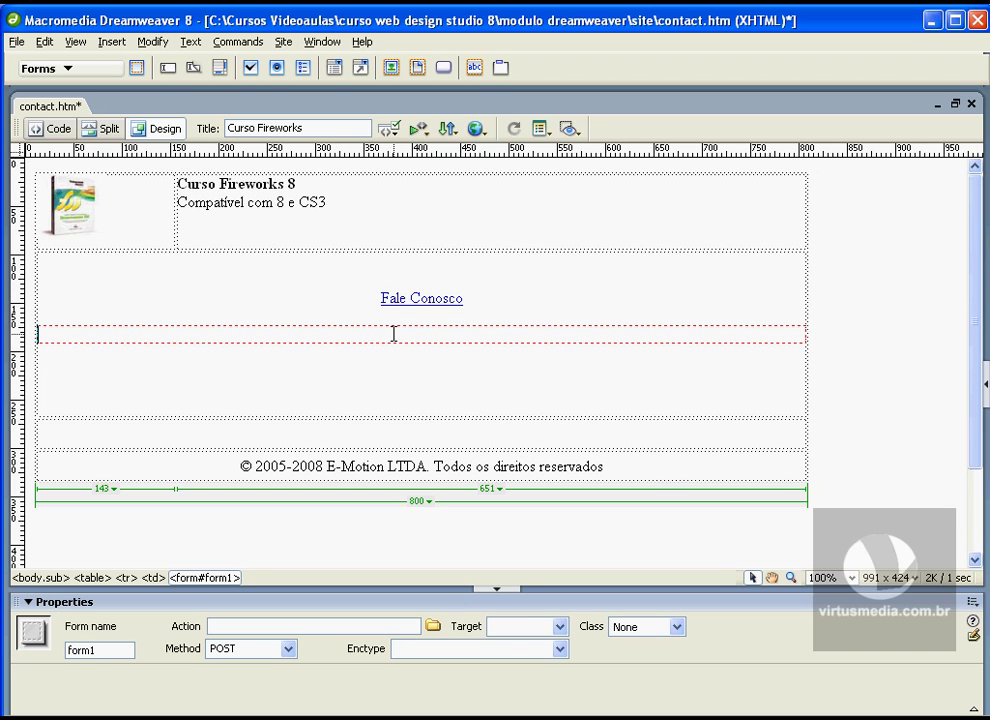
click(62, 68)
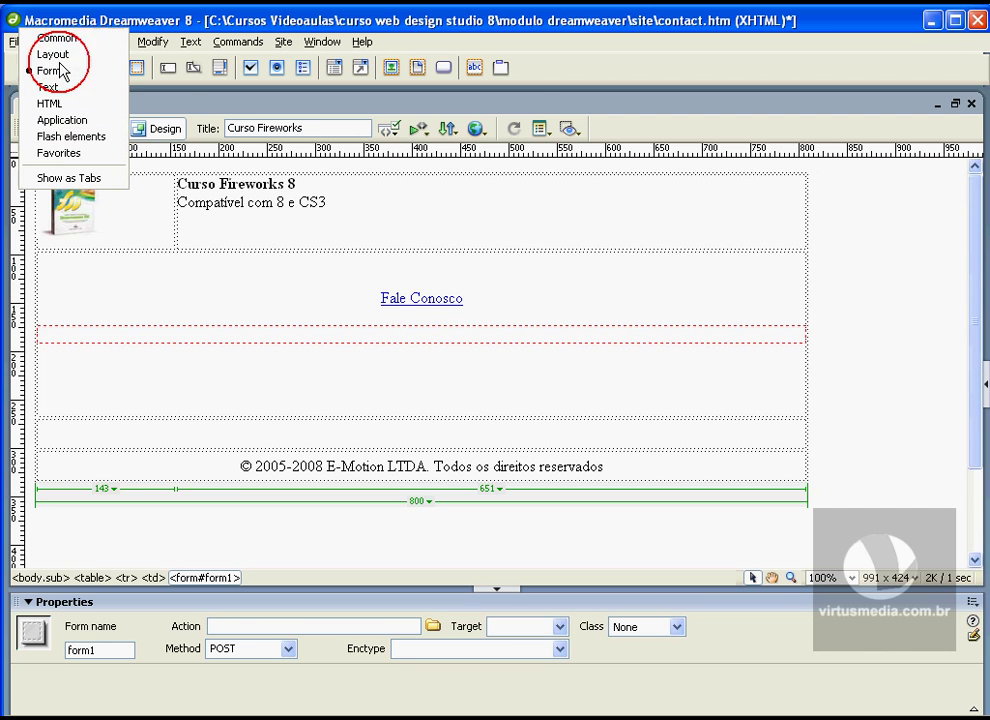
click(52, 38)
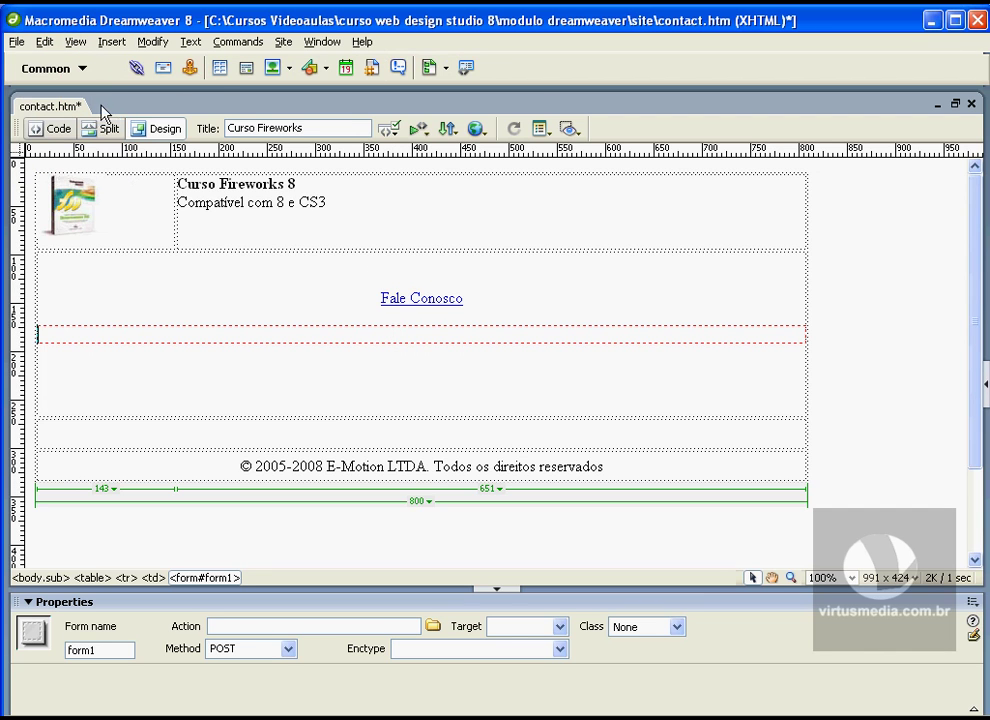
click(219, 68)
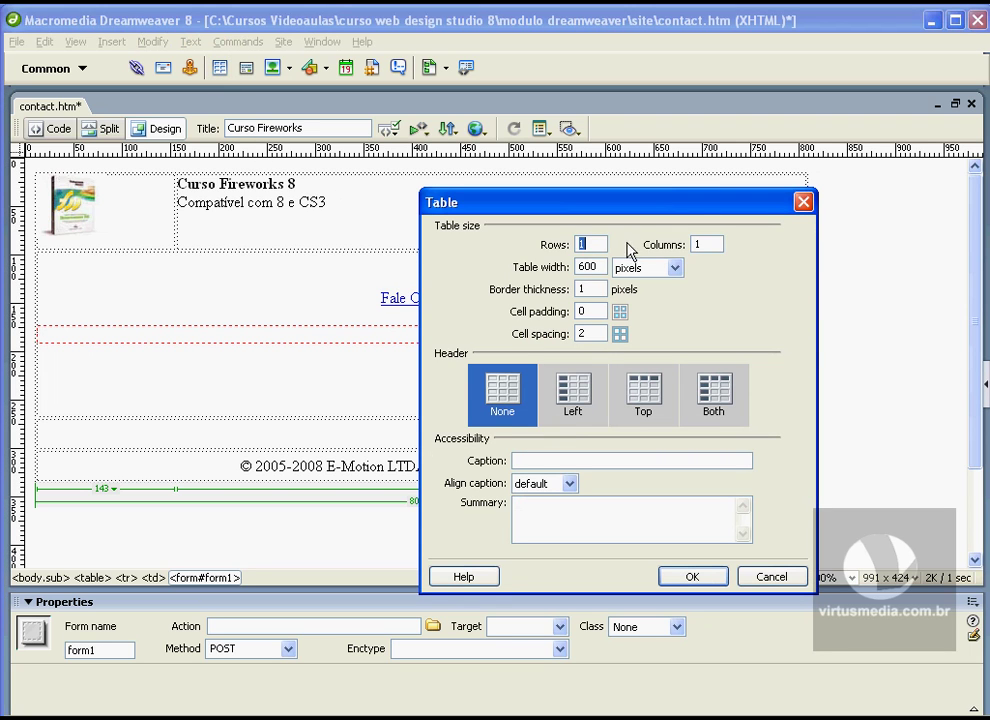
double_click(703, 244)
text(2)
double_click(590, 244)
text(7)
click(700, 573)
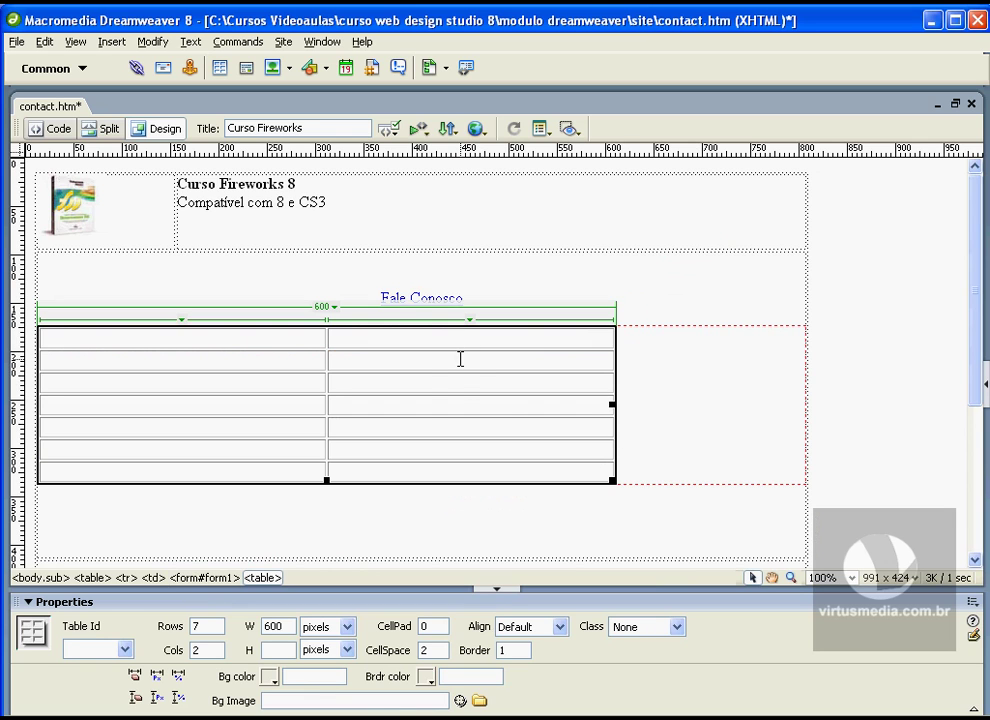
Set the form table's border to 0 and its alignment to Center
double_click(502, 650)
key(Return)
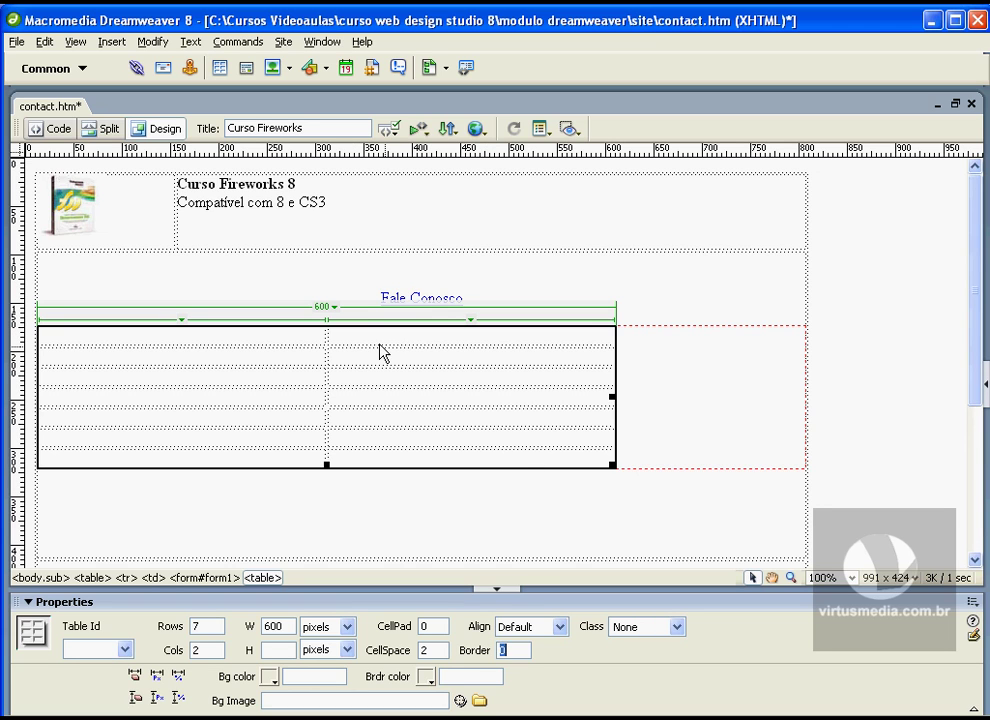
click(541, 624)
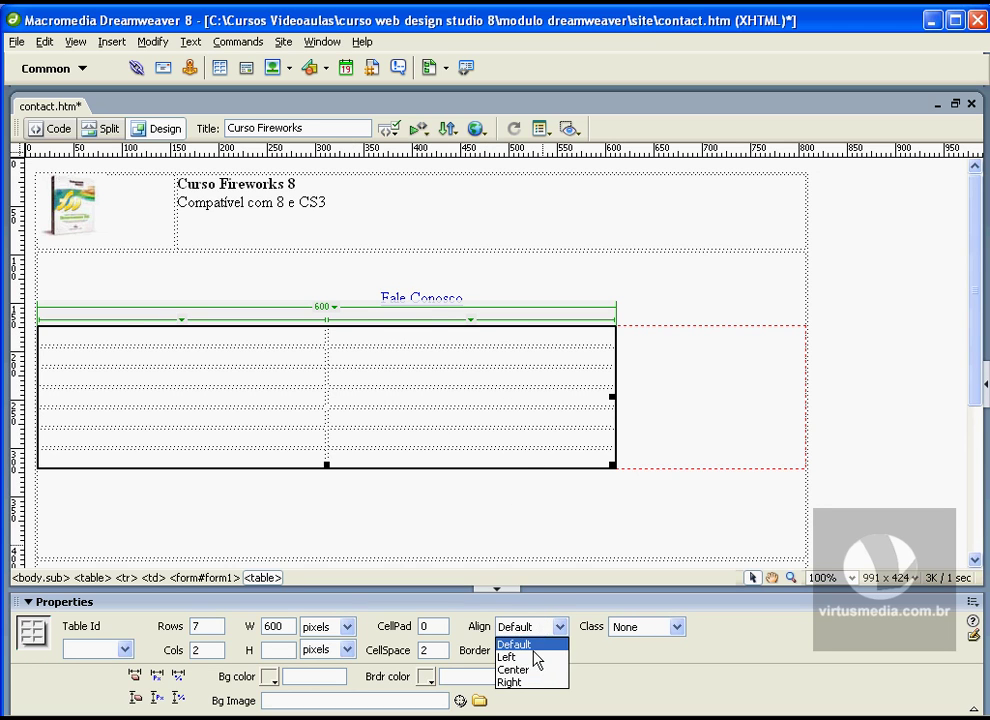
click(533, 668)
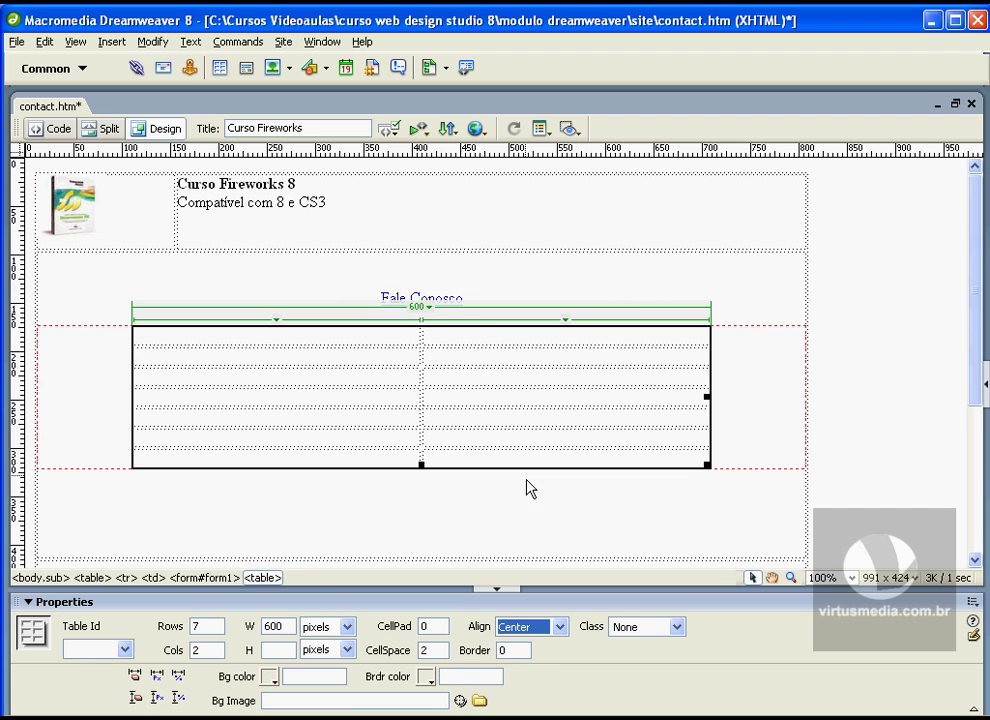
Narrow the form table's left column to about 170 pixels
click(413, 336)
drag(399, 337, 298, 336)
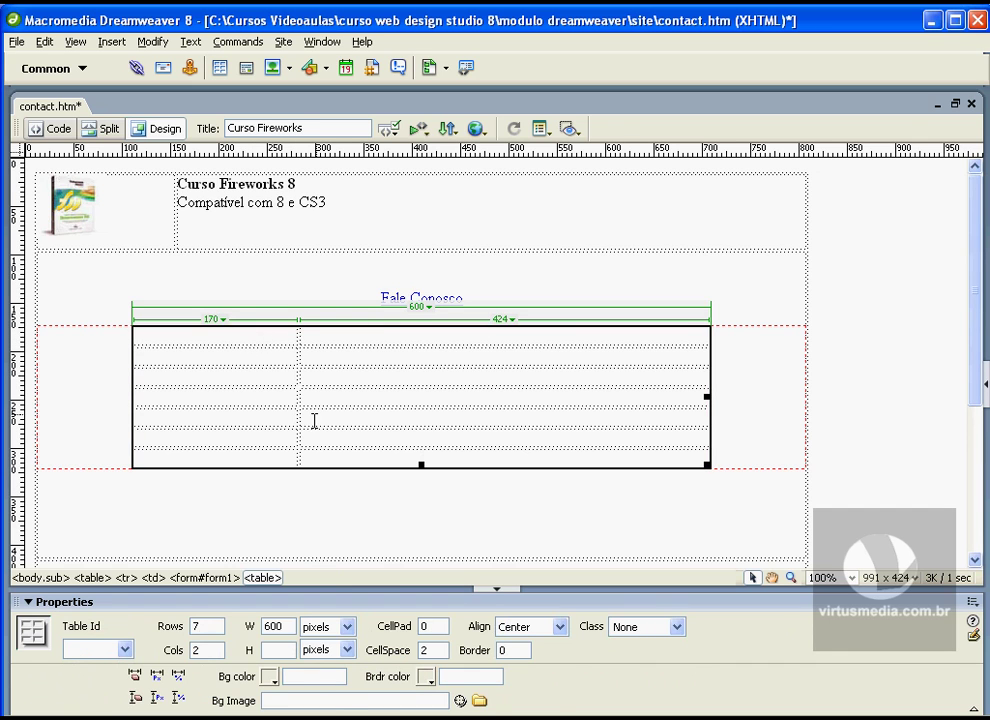
click(318, 336)
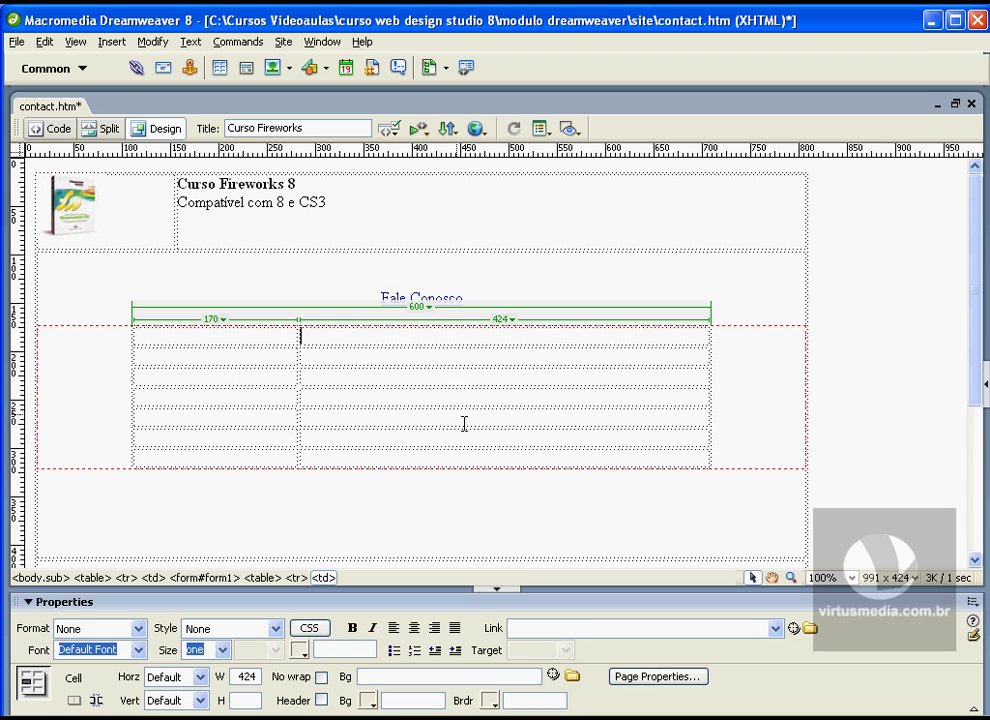
click(495, 300)
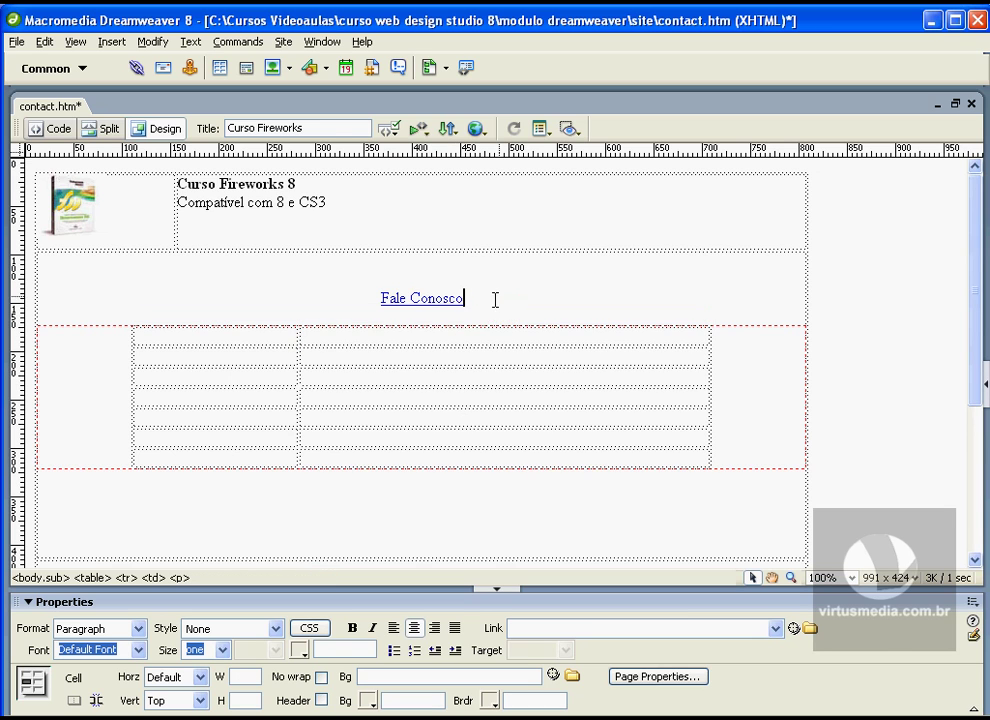
Enter the labels "Nome:", "email" and "Telefone" in the first three rows of the table's left column
click(287, 336)
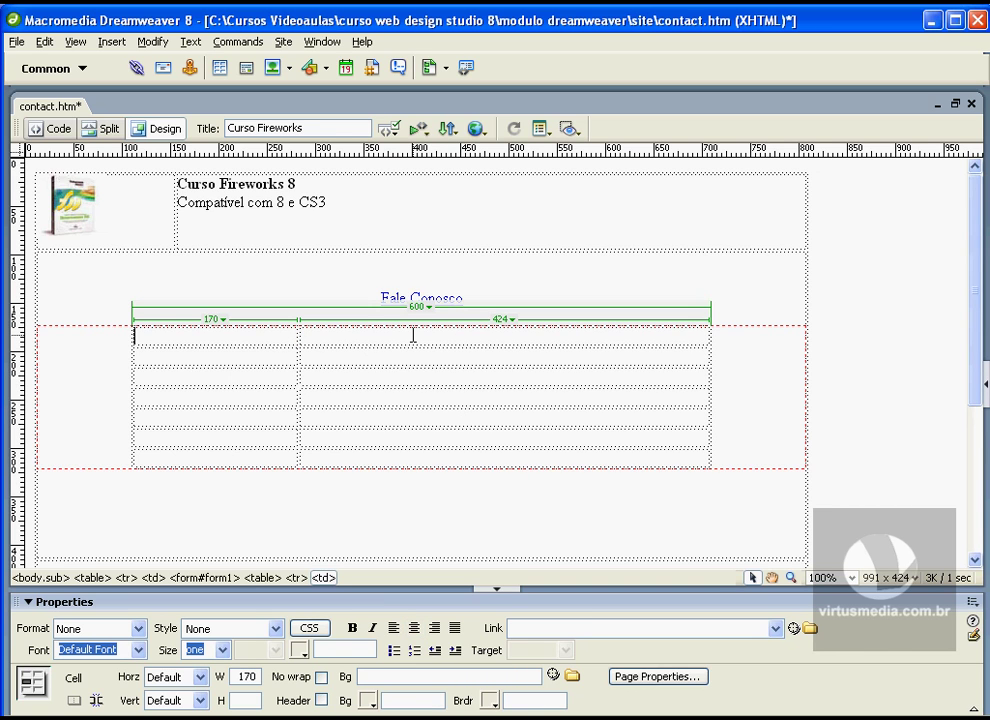
key(BackSpace)
key(BackSpace)
text(ome:)
click(281, 352)
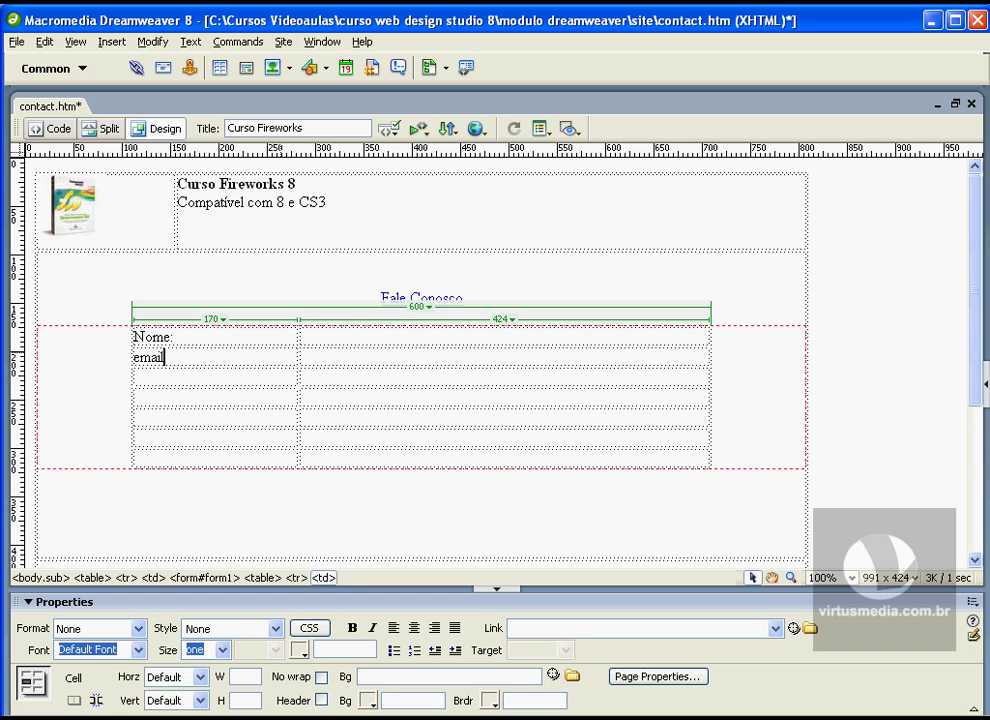
click(230, 371)
text(Telefone)
Enter the label "Comentários" in the fifth row of the table's left column
click(210, 403)
click(181, 415)
text(Co)
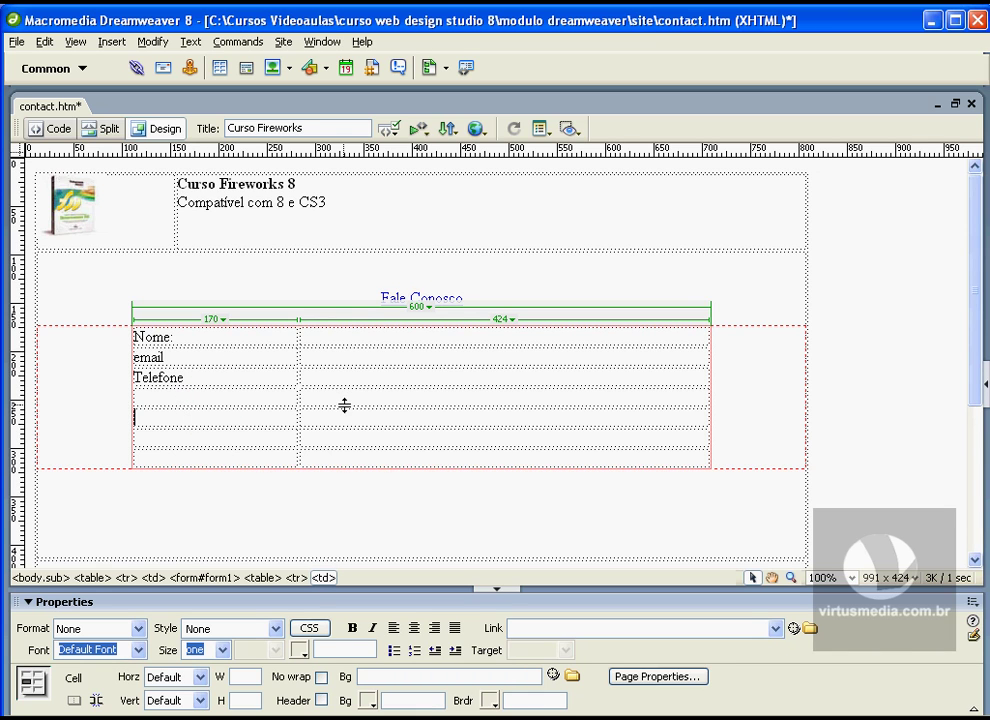
text(mentá)
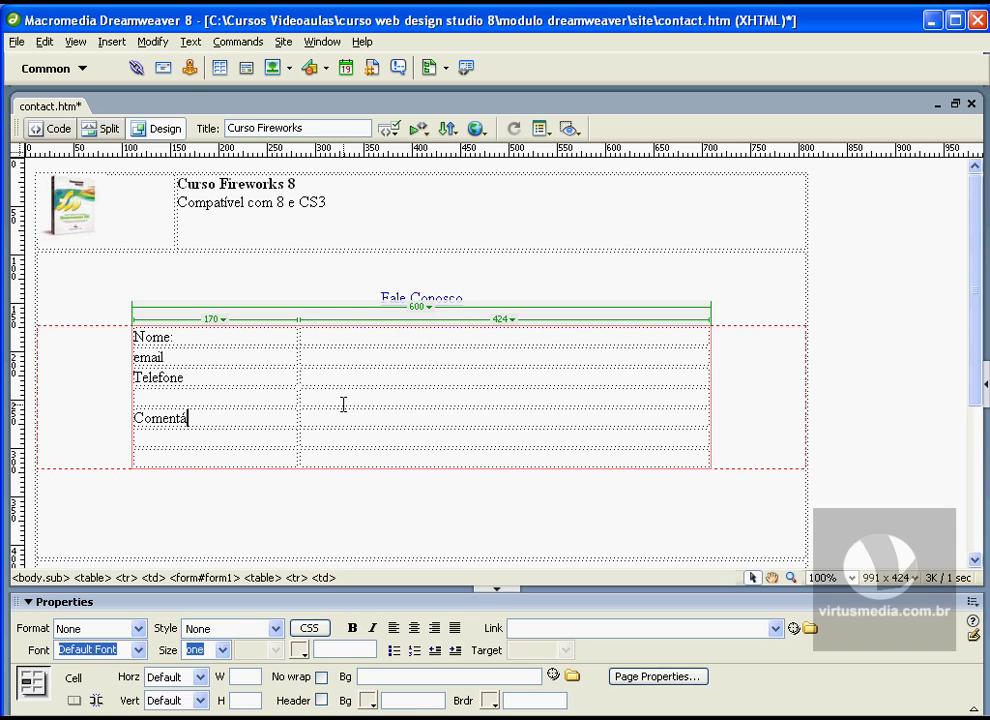
text(rios)
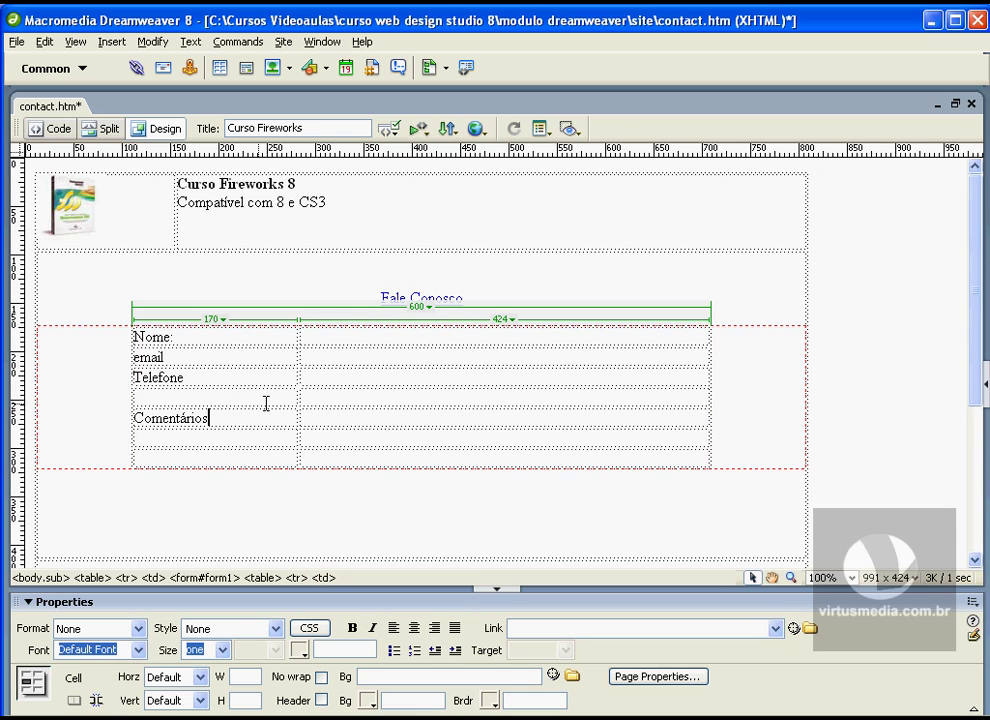
Move the "Comentários" label down to the sixth row and enter "Assunto:" in the fifth row
double_click(140, 416)
drag(157, 425, 150, 440)
click(160, 415)
text(As)
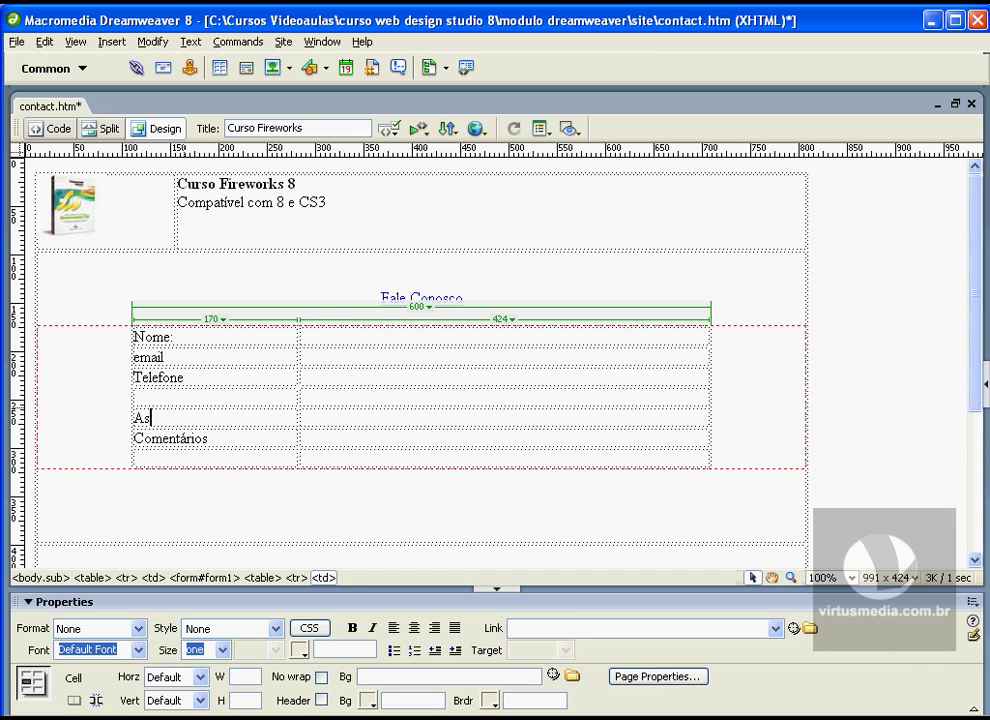
text(sunto:)
Correct the labels to "Comentários:", "Telefone:" and "Email:", and narrow the left column to about 129 pixels
click(240, 435)
click(221, 377)
text(:)
click(217, 355)
text(Email)
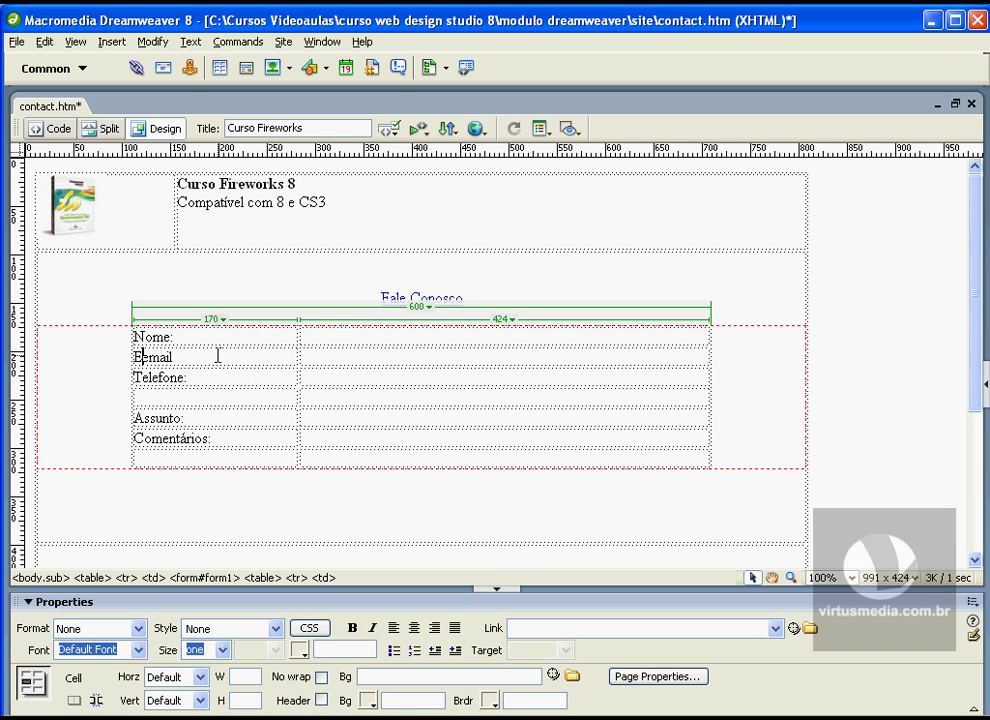
text(:)
drag(298, 340, 259, 340)
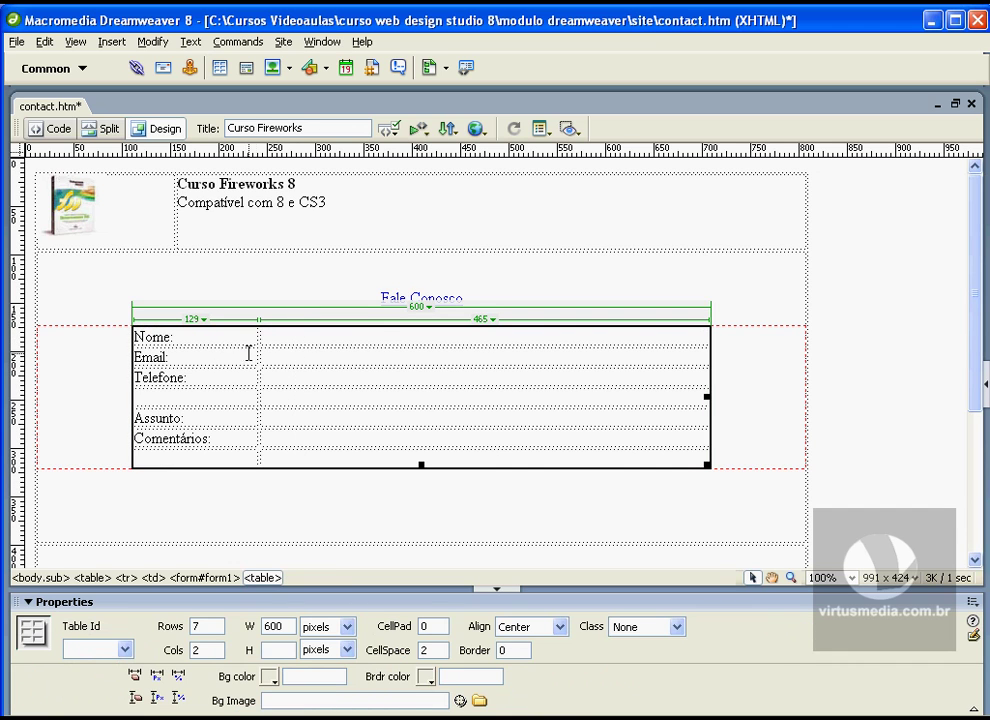
Insert a text field in the cell beside "Nome:" with the label "nome" wrapped in a label tag before the item and access key "n"
click(276, 336)
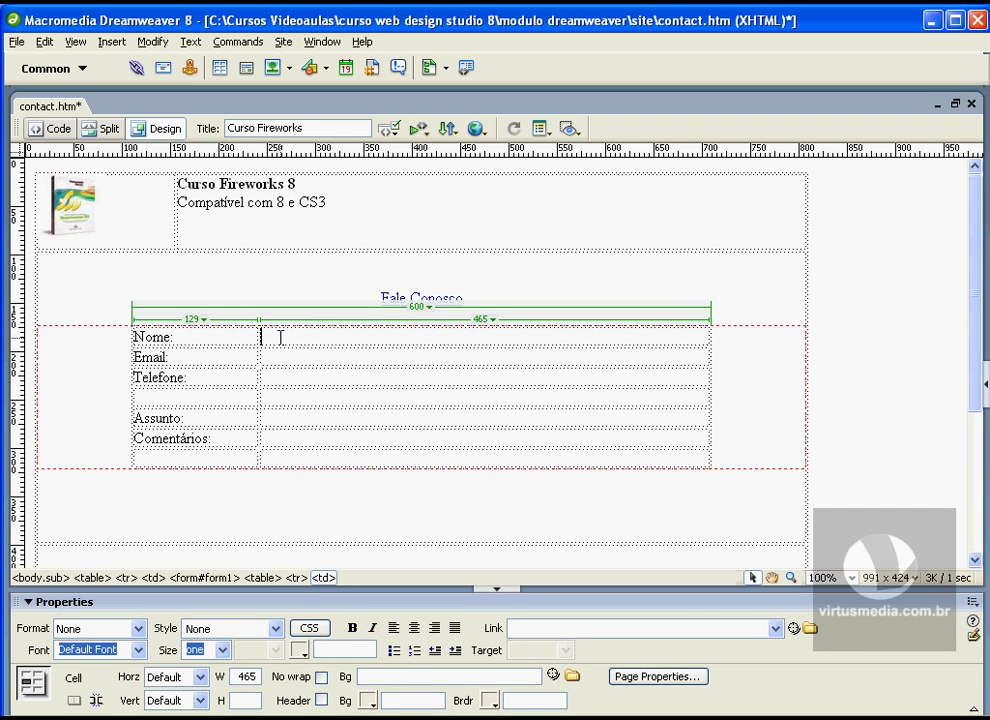
click(52, 67)
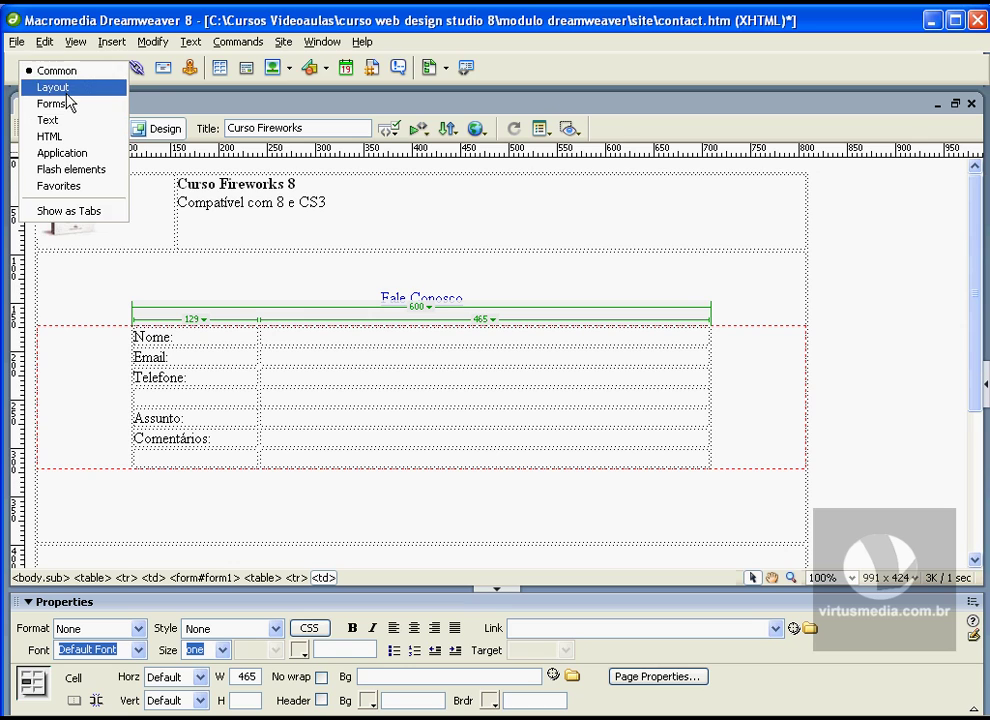
click(67, 103)
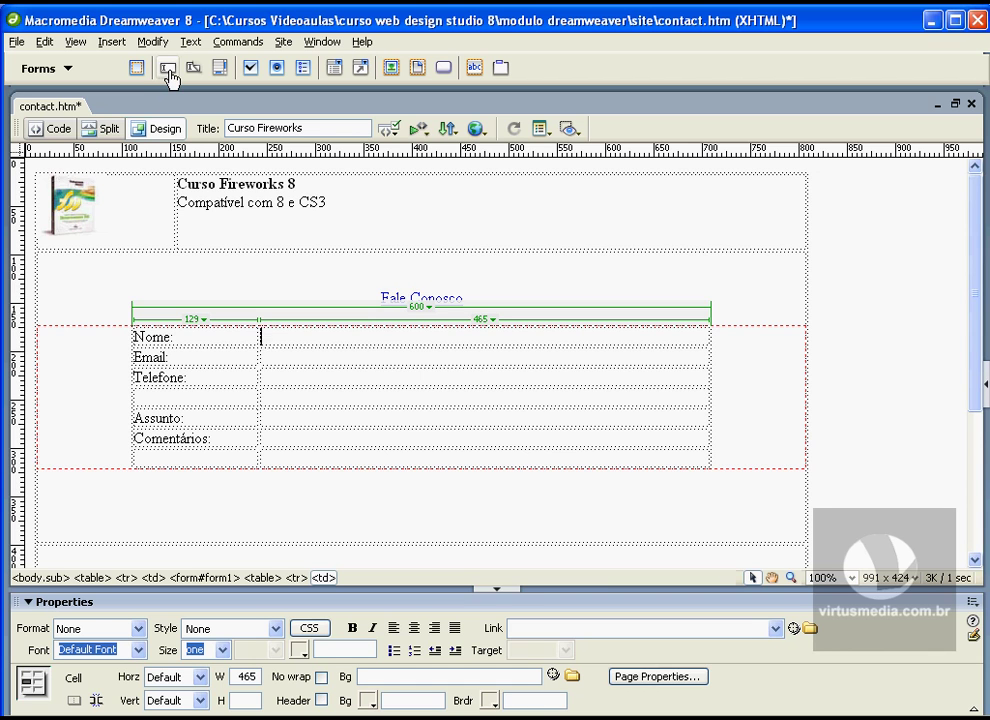
click(167, 70)
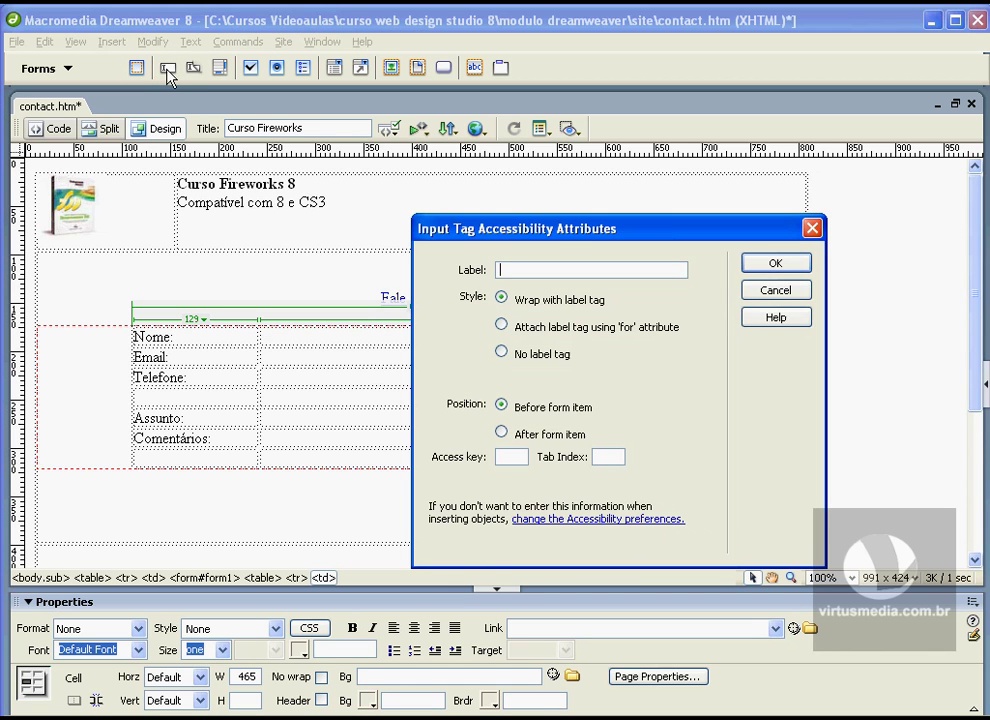
drag(460, 233, 306, 180)
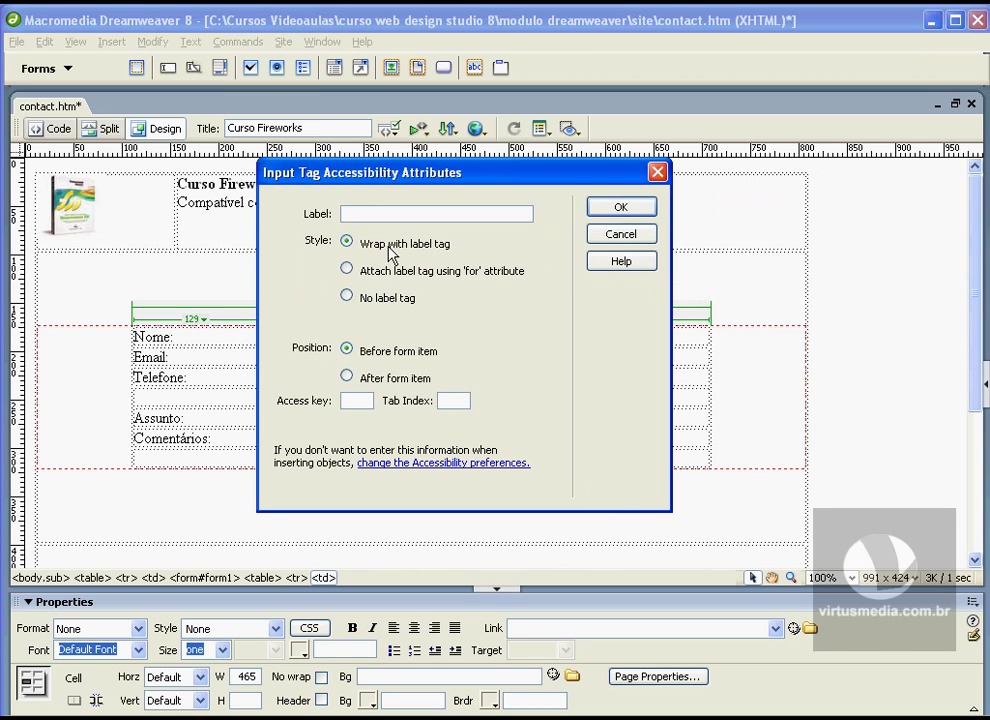
drag(387, 187, 470, 203)
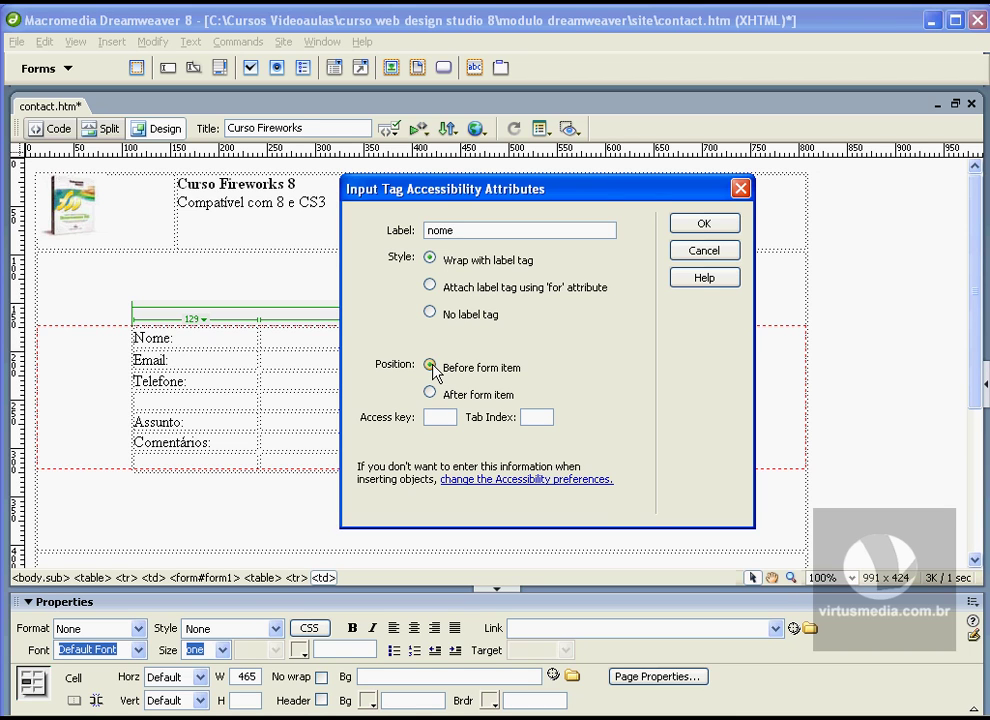
click(443, 417)
text(n)
click(532, 417)
drag(438, 417, 418, 416)
click(704, 224)
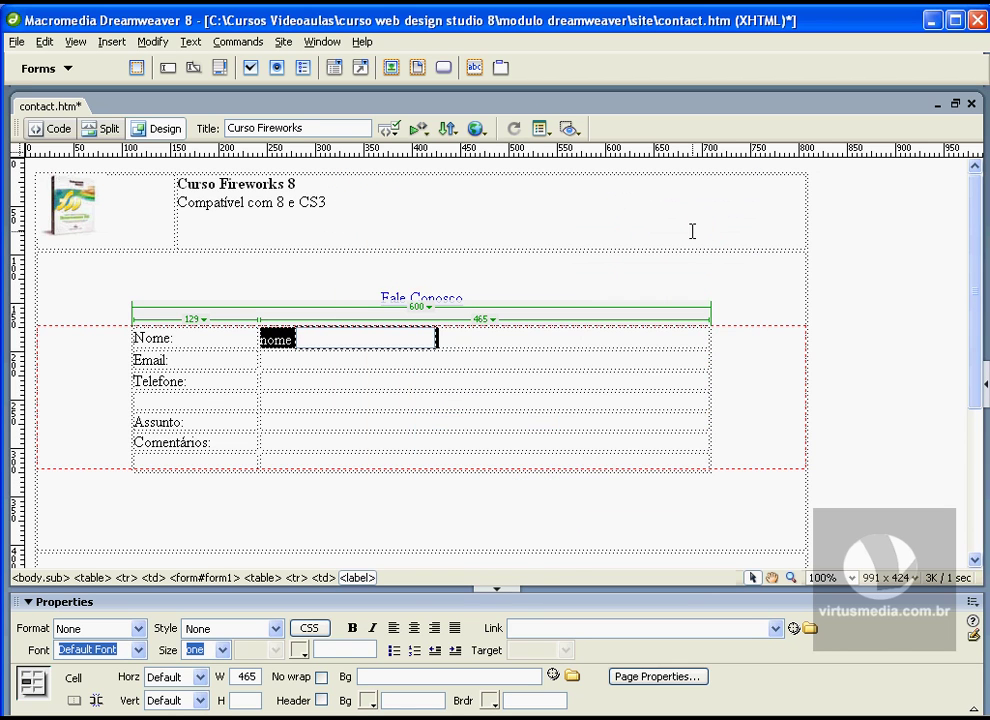
Examine the properties of the new text field and its "nome" label in the first row
click(396, 358)
click(365, 338)
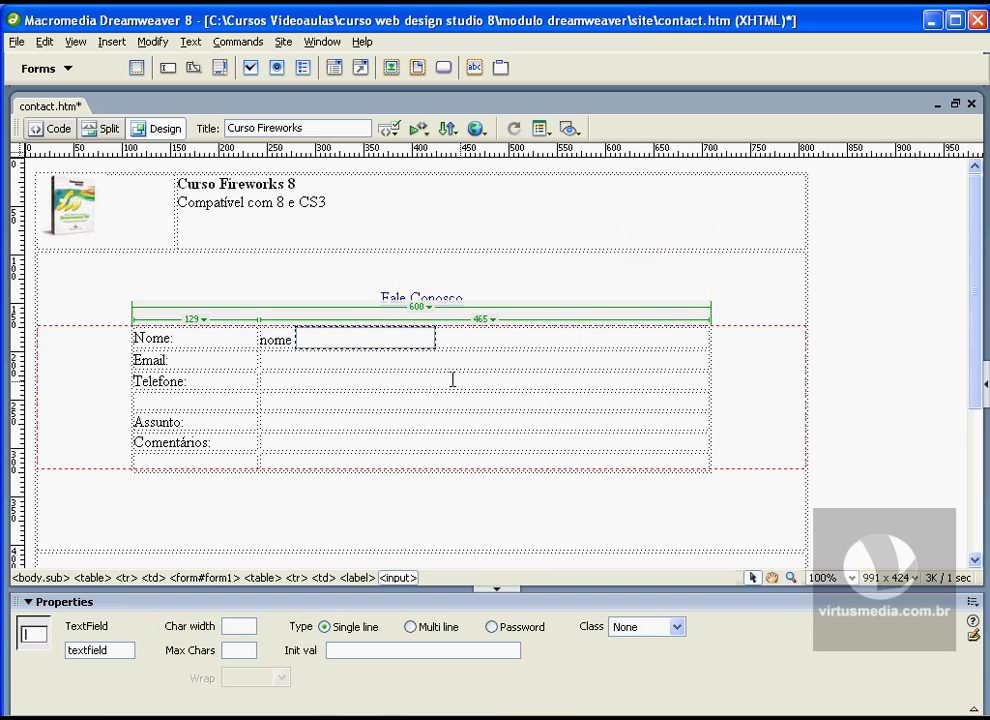
click(276, 337)
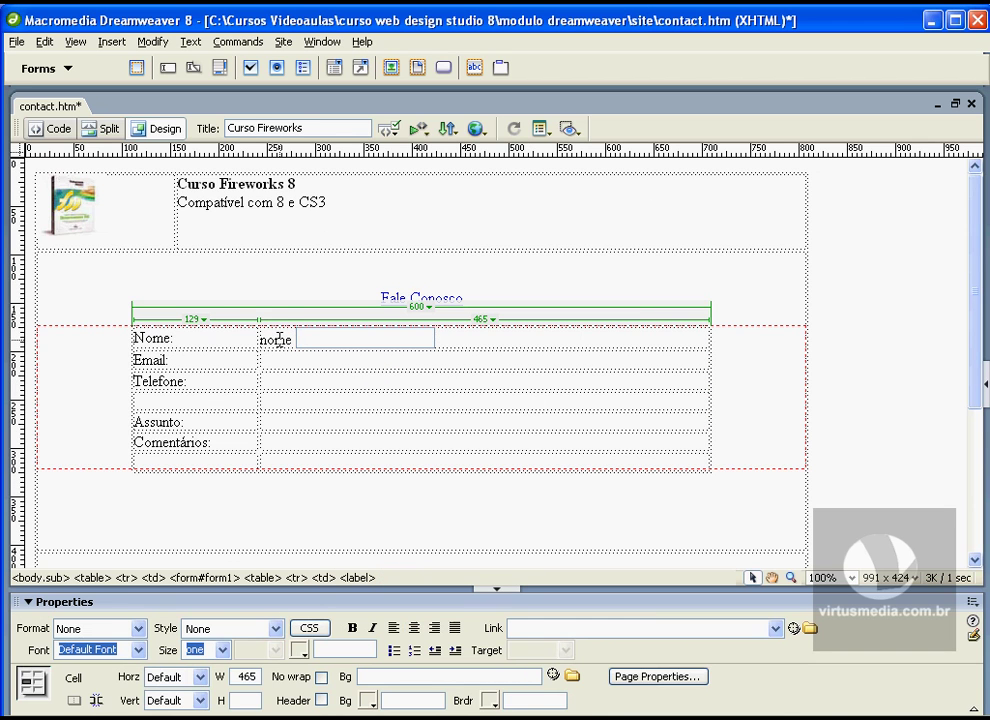
Delete the "nome" label text in front of the text field and name the field "nome"
double_click(277, 339)
key(Delete)
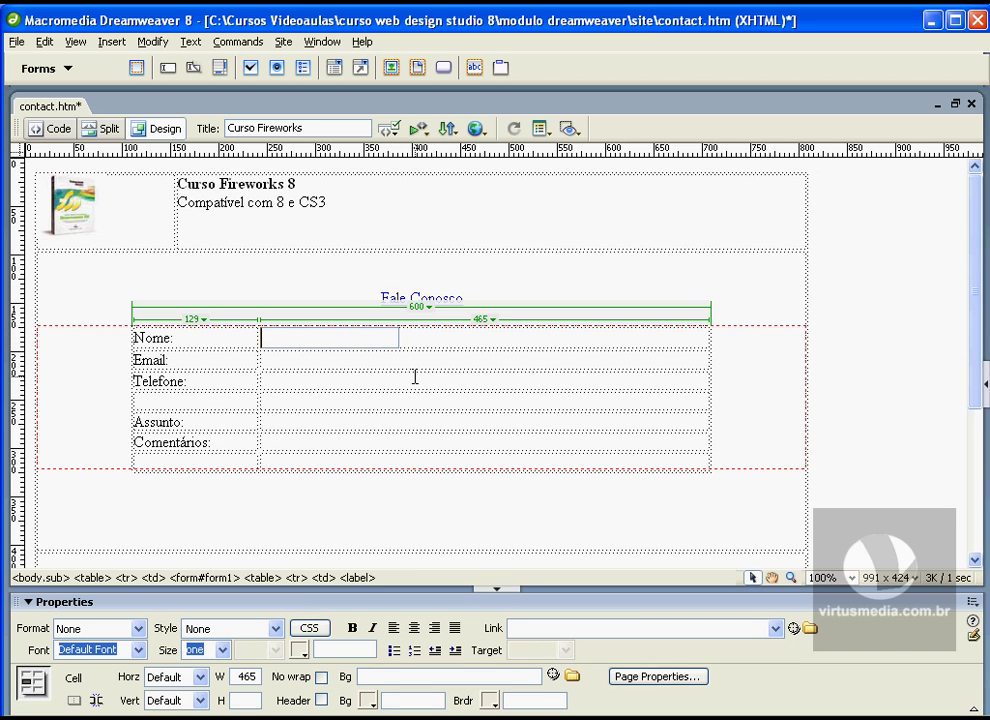
click(285, 342)
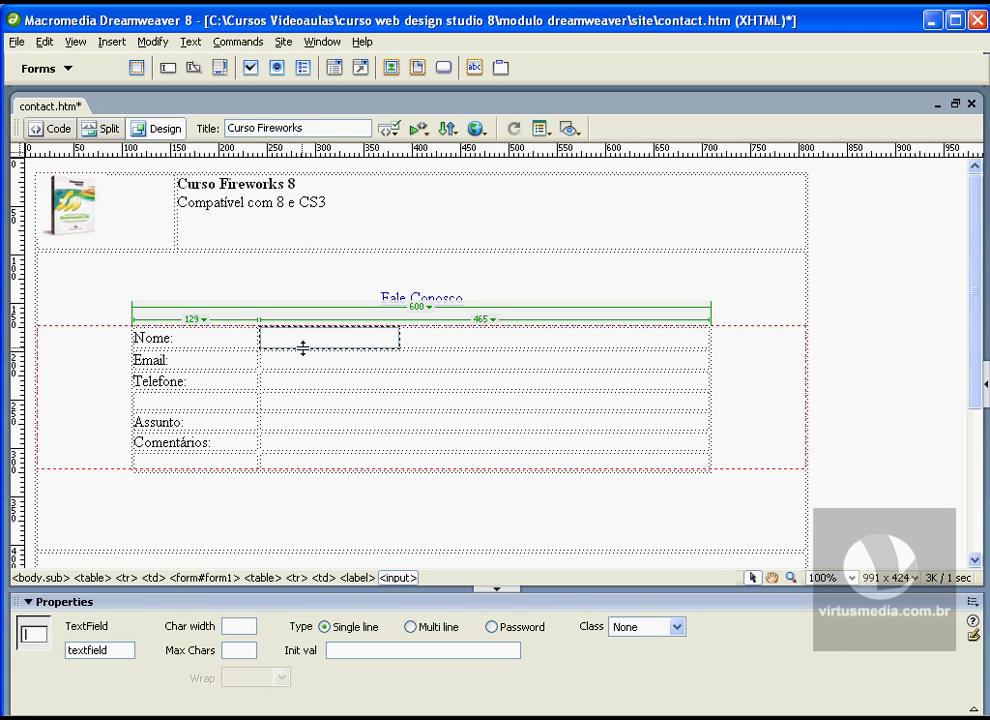
click(33, 645)
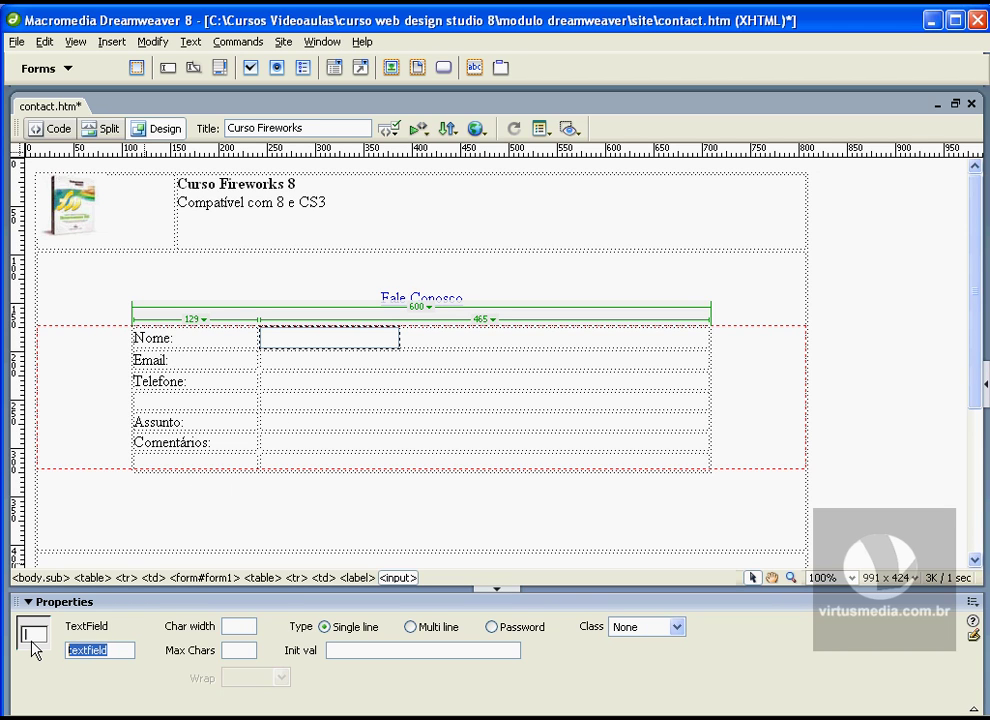
text(nome)
key(Return)
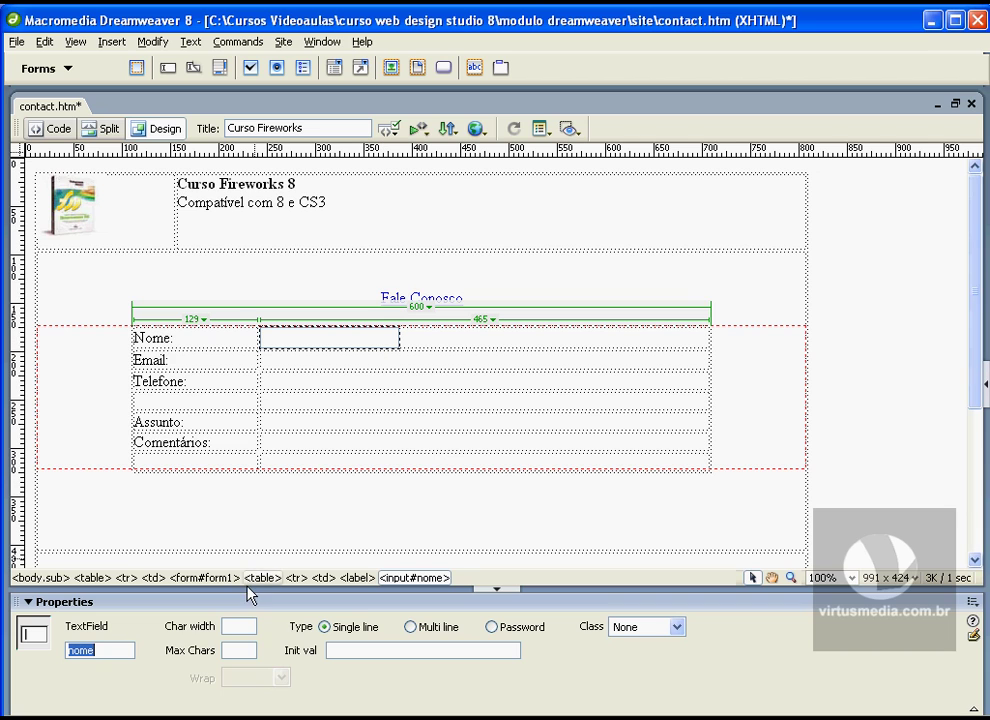
Set the character width of the "nome" text field to 40
click(258, 627)
key(Return)
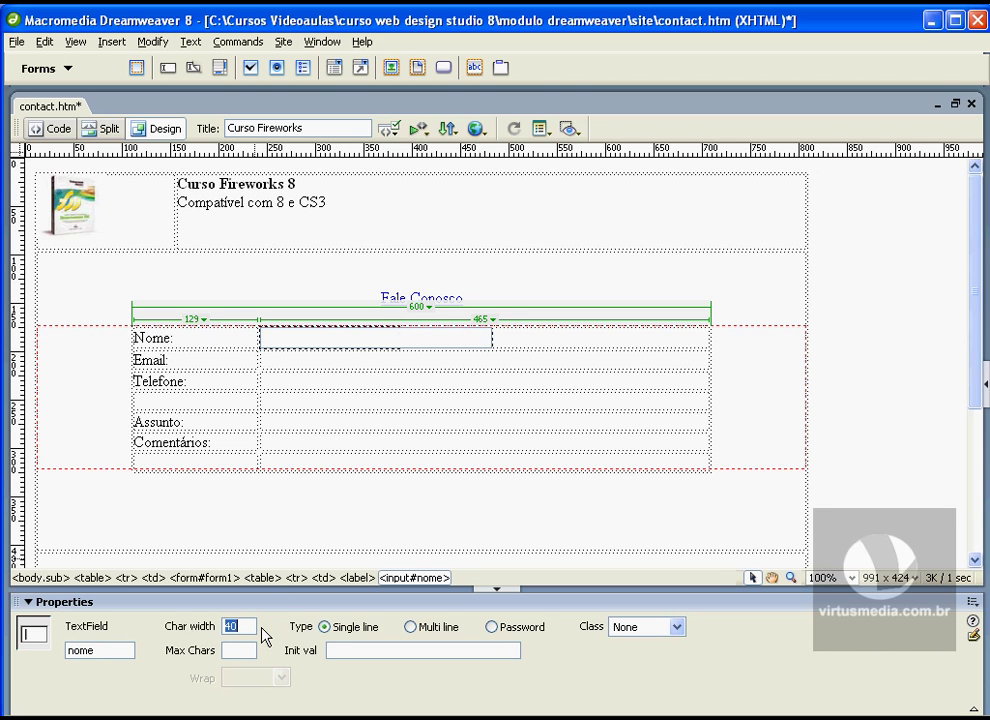
click(500, 340)
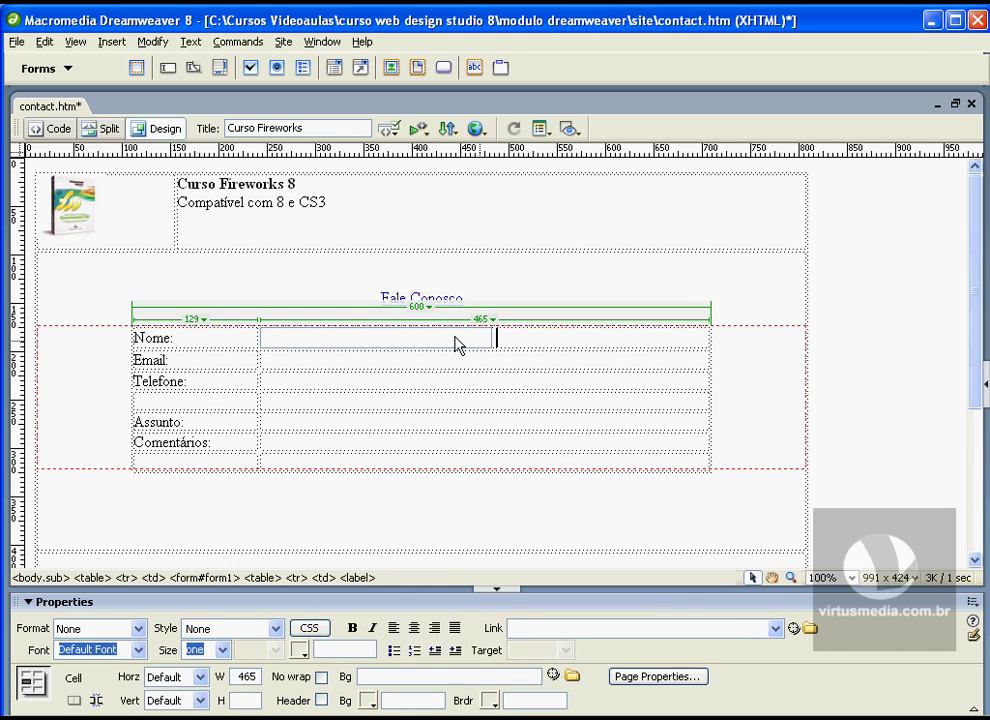
Try the multi-line and password types on the "nome" field and return it to single line
click(334, 337)
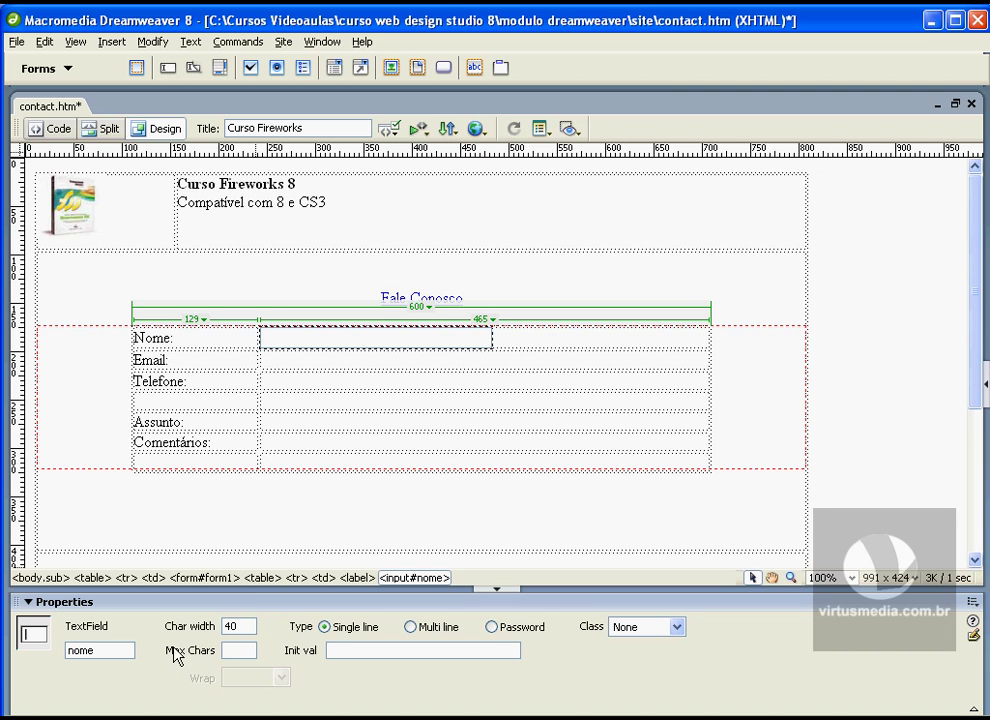
click(231, 649)
click(410, 627)
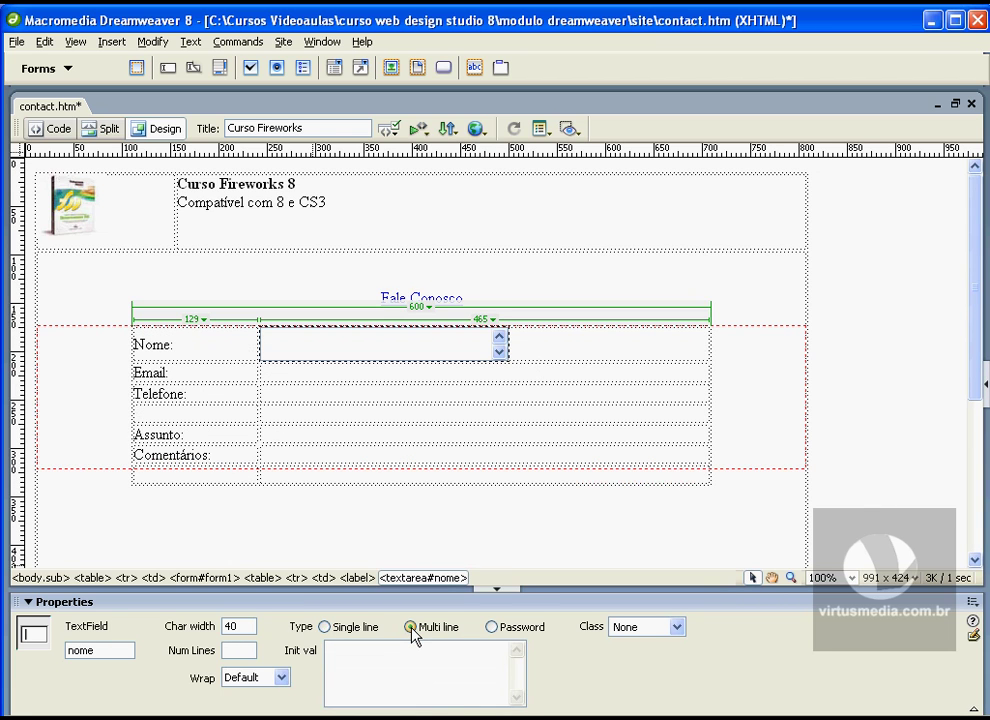
click(493, 630)
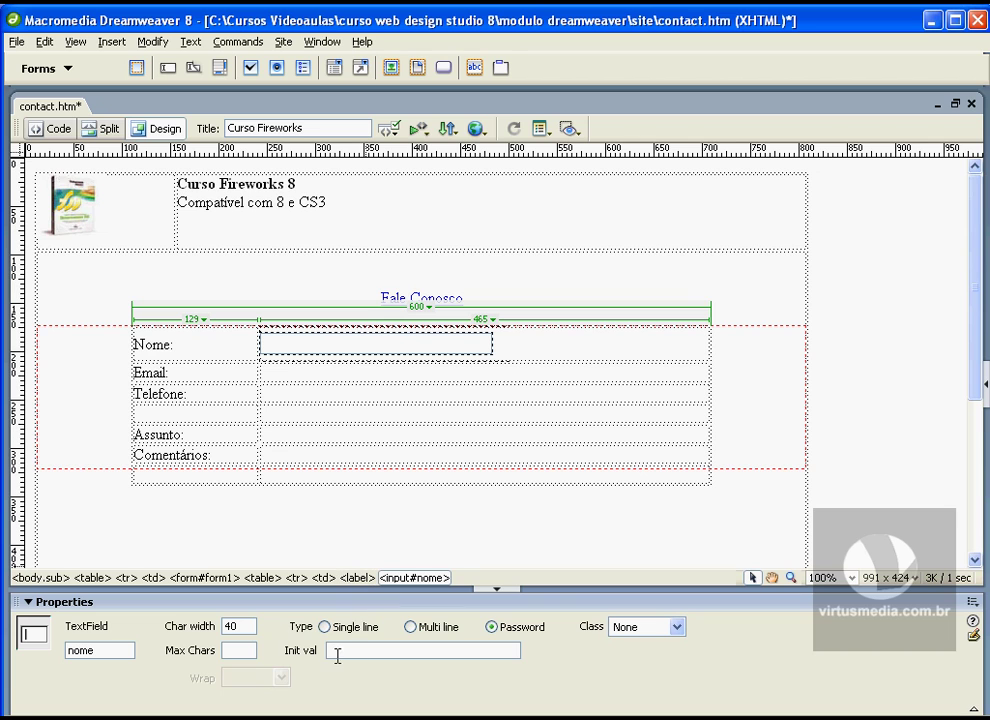
click(325, 627)
Set the initial value of the "nome" field to "Digite seu nome"
click(334, 651)
key(Return)
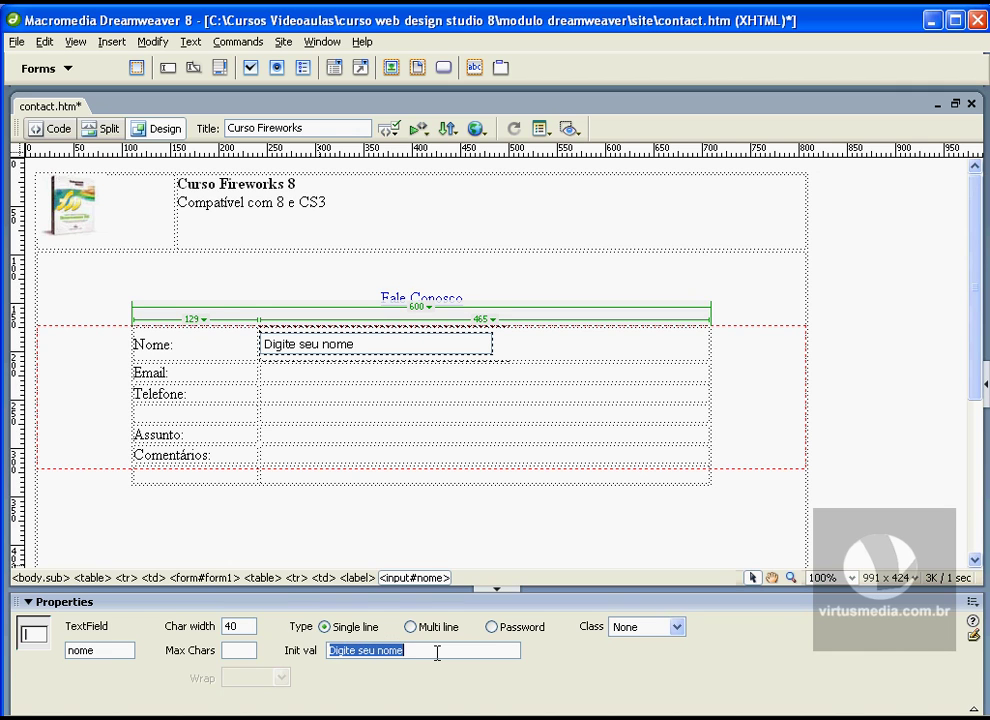
click(355, 375)
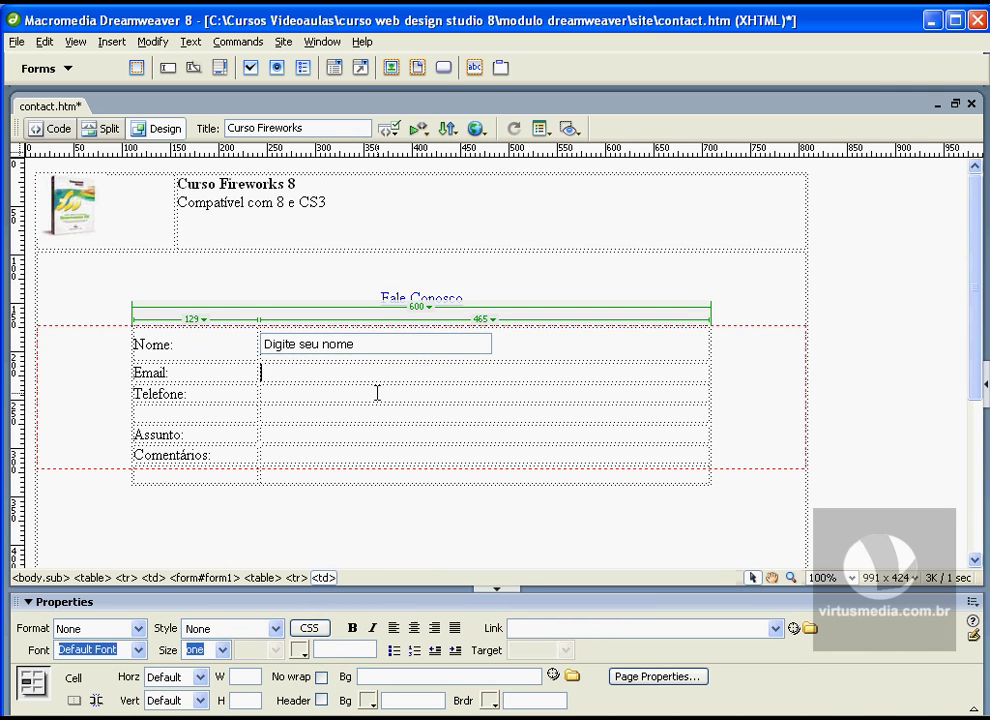
Try the style1 class on the "nome" field and set its class back to None
click(330, 350)
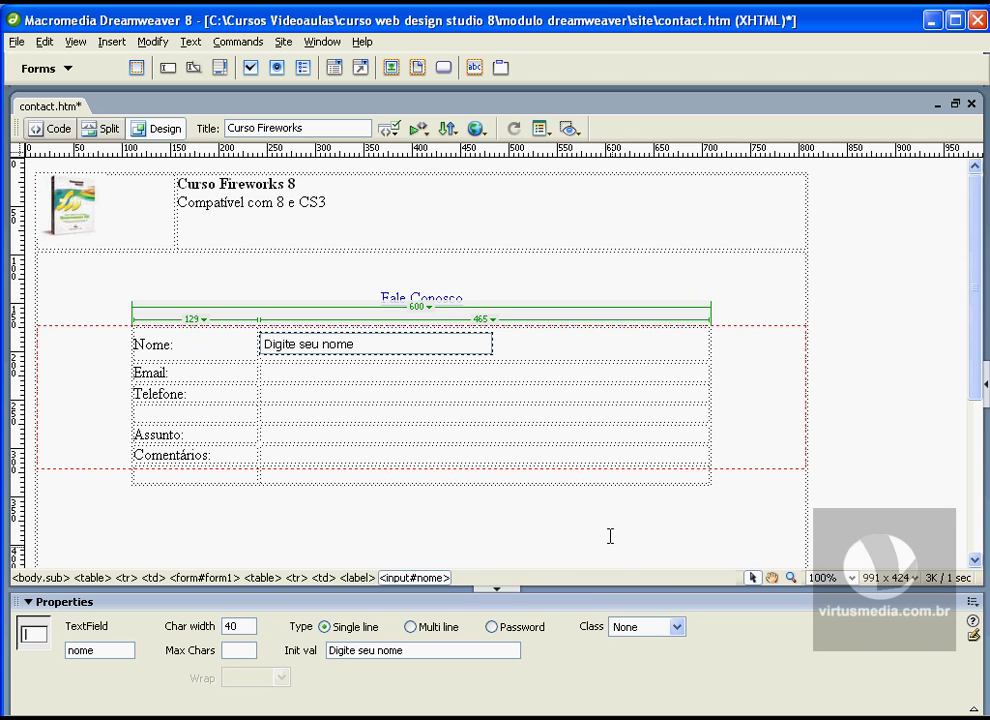
click(677, 628)
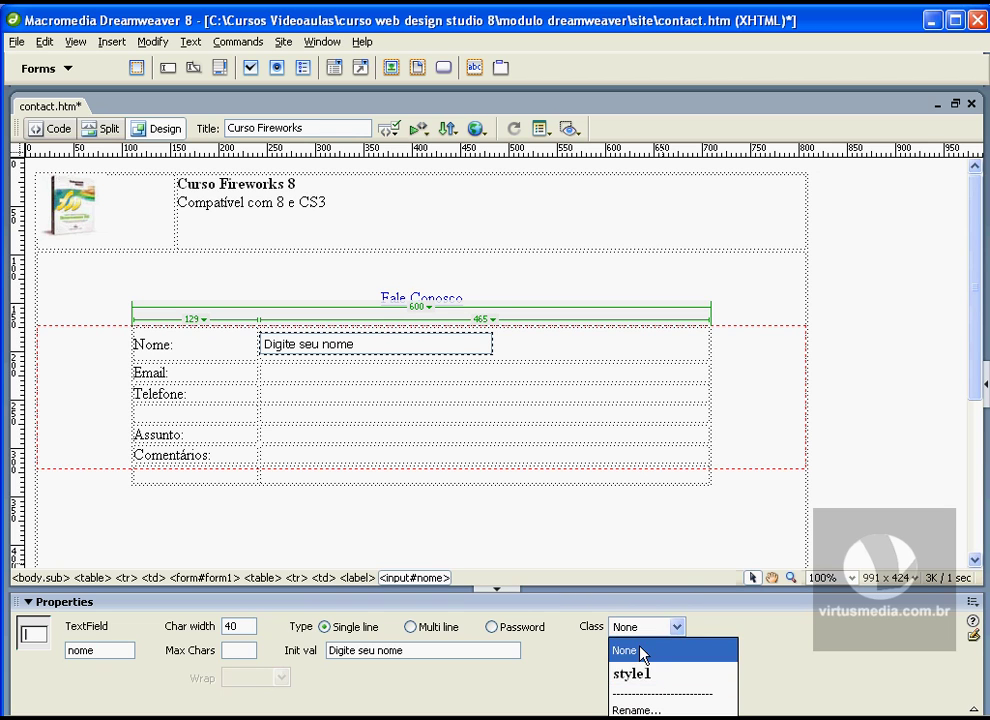
click(641, 684)
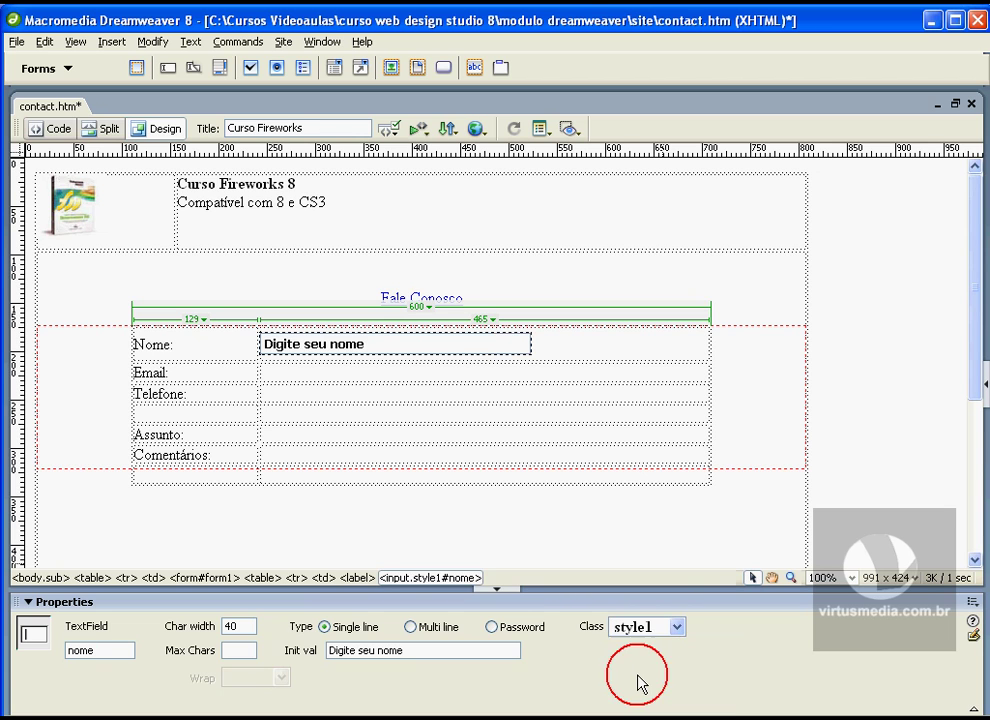
click(559, 346)
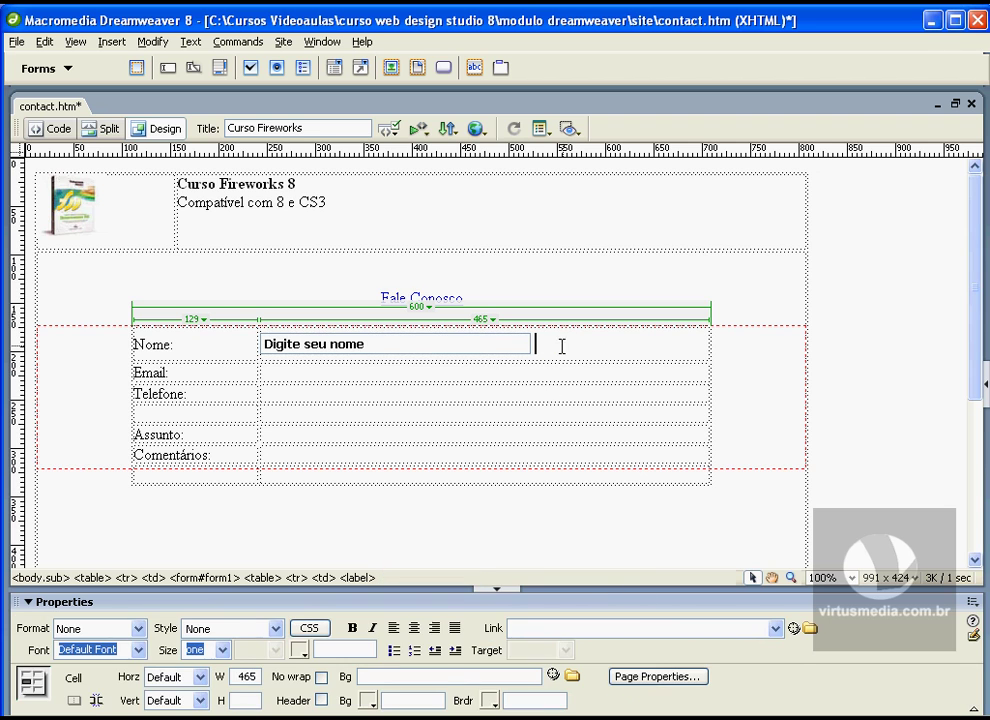
click(390, 346)
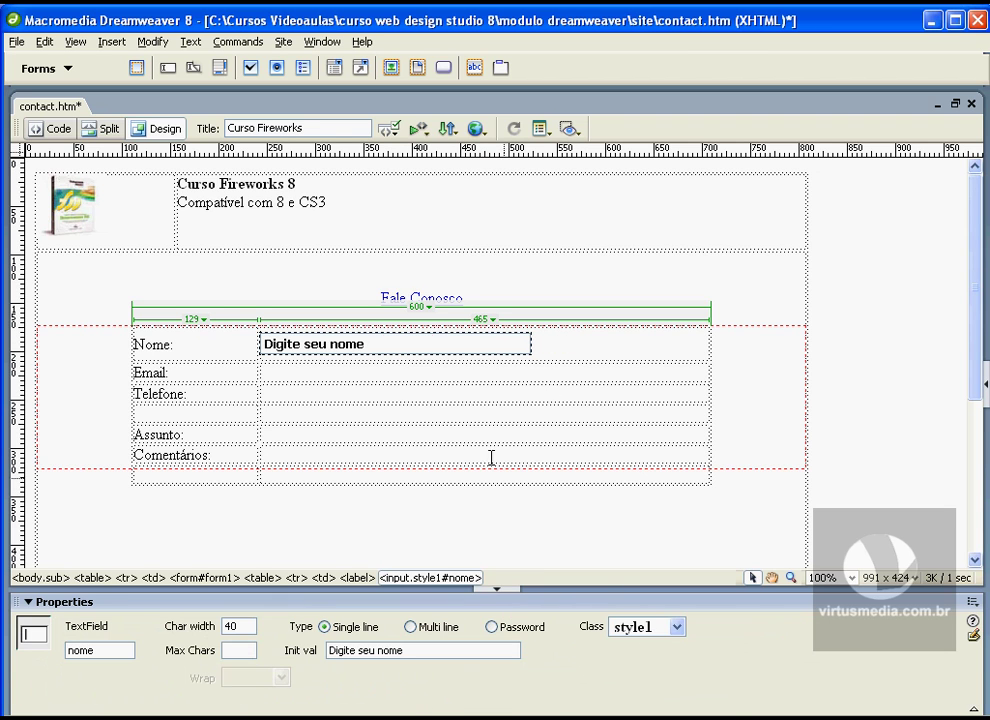
click(677, 626)
click(636, 652)
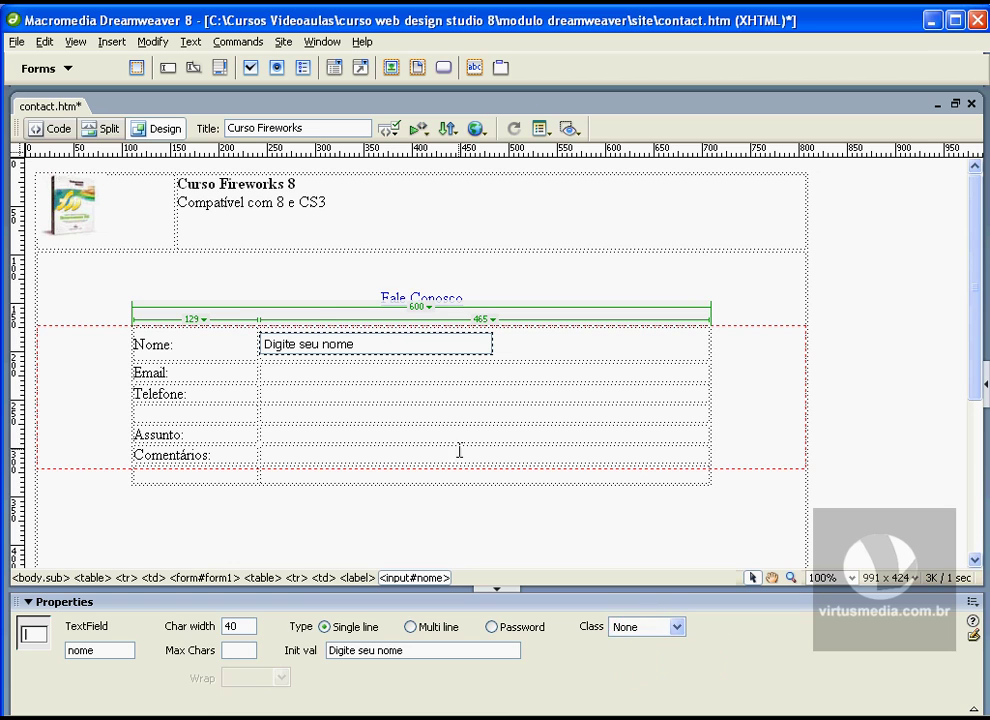
Copy the "nome" text field into the cell beside "Email:" and name the copy "email"
click(375, 372)
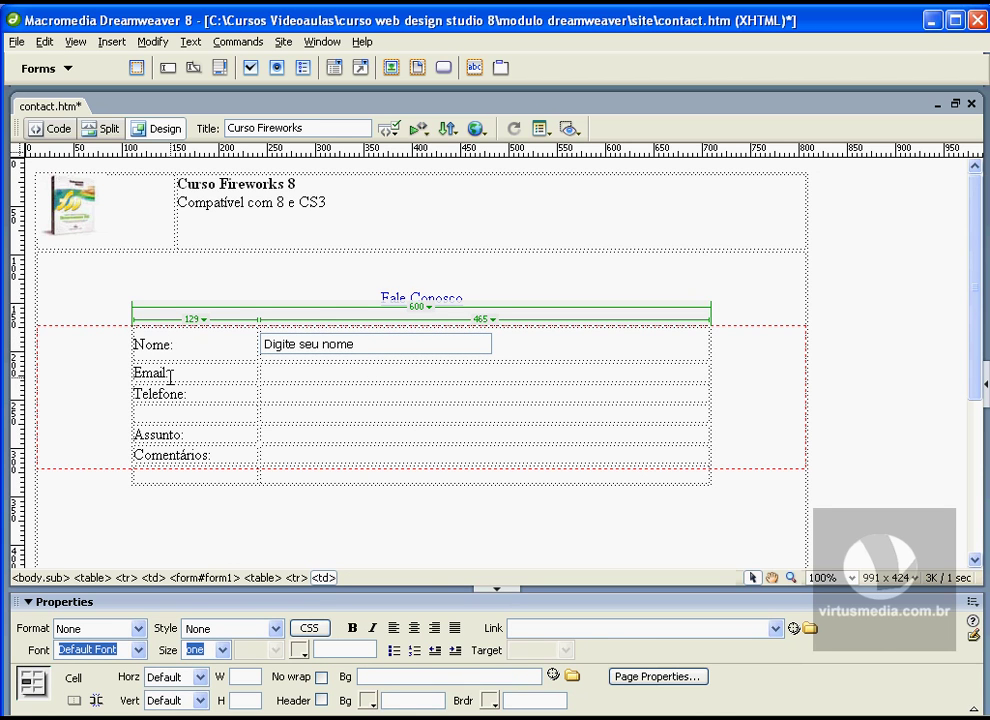
click(303, 350)
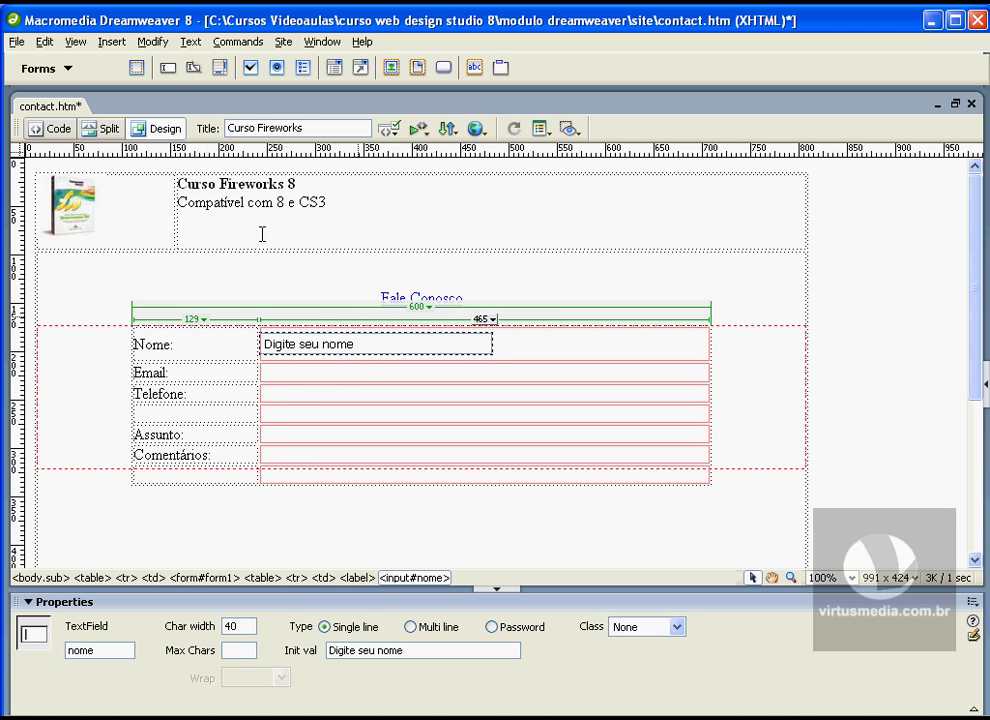
click(284, 374)
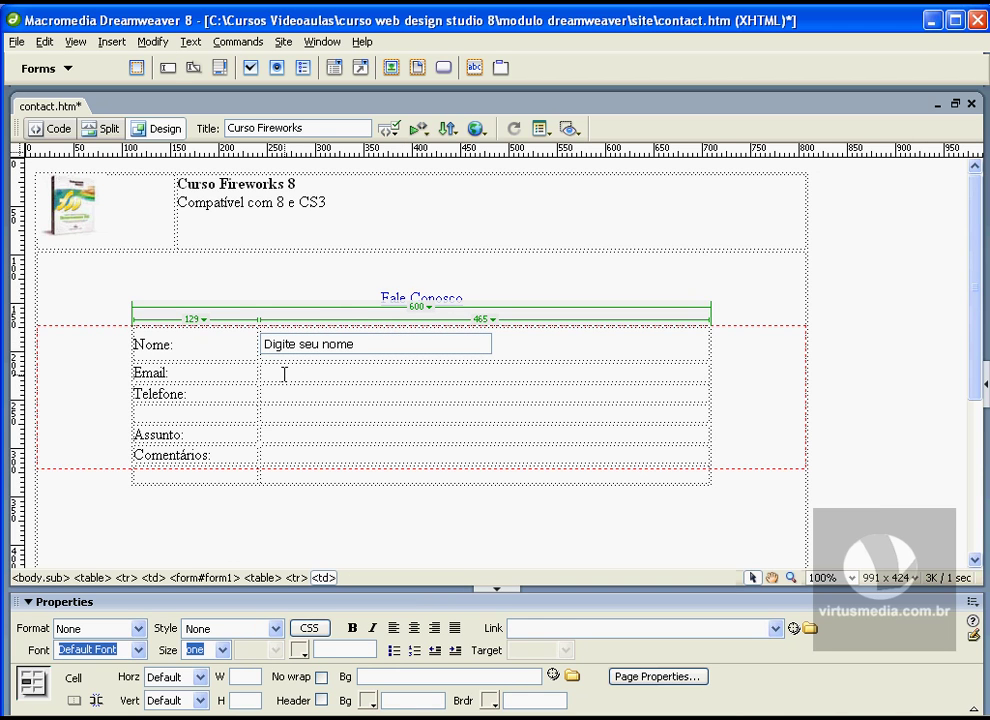
click(289, 346)
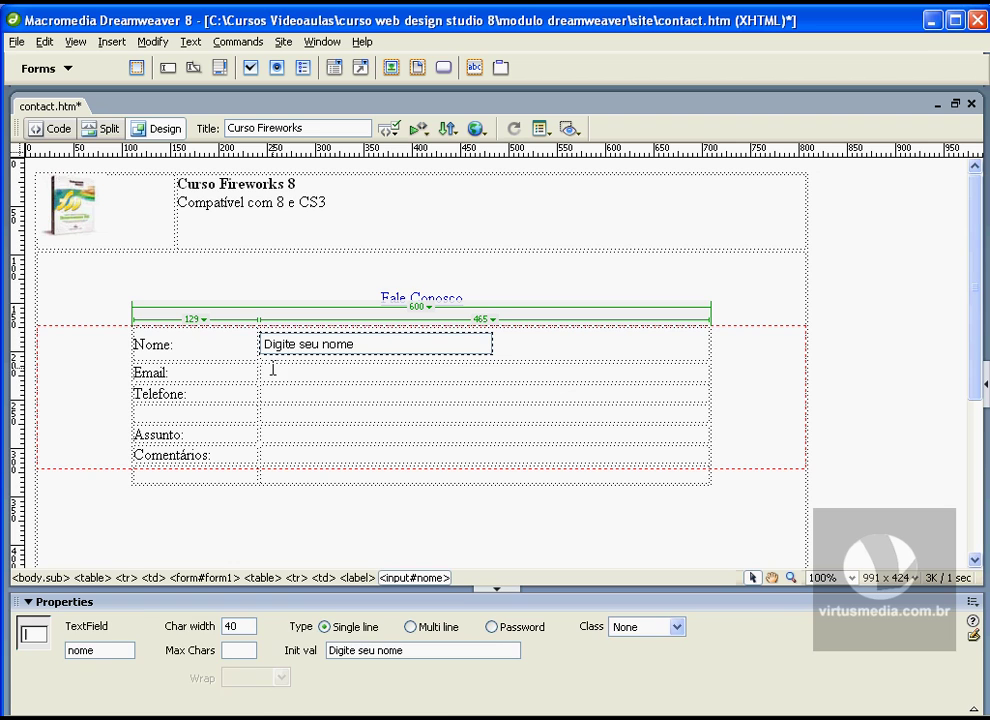
click(268, 372)
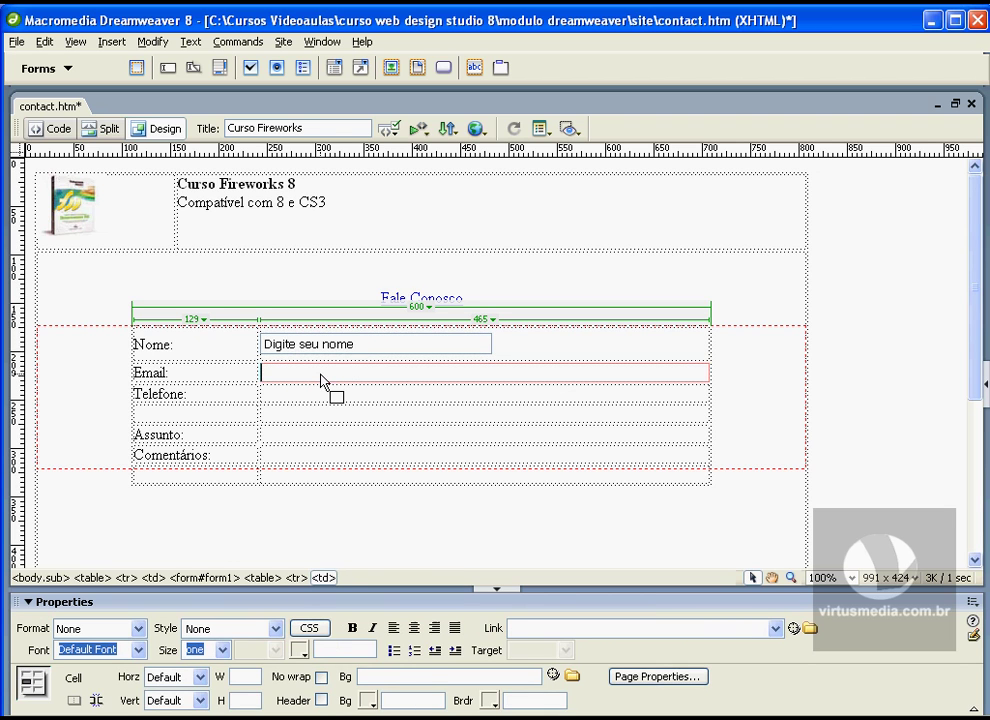
key(ctrl+v)
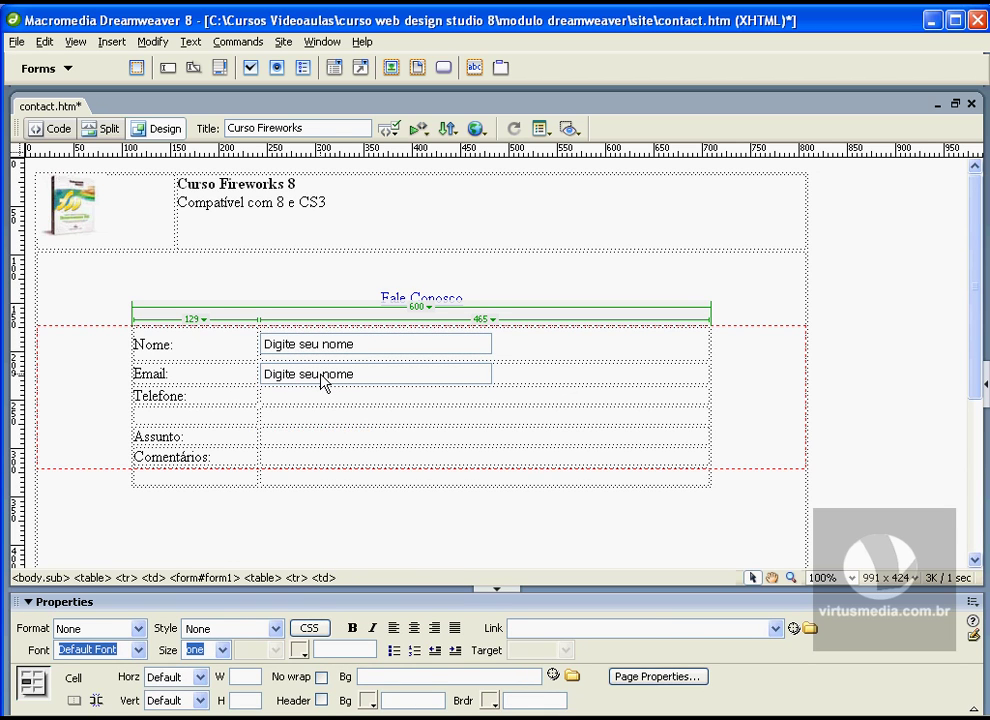
click(320, 382)
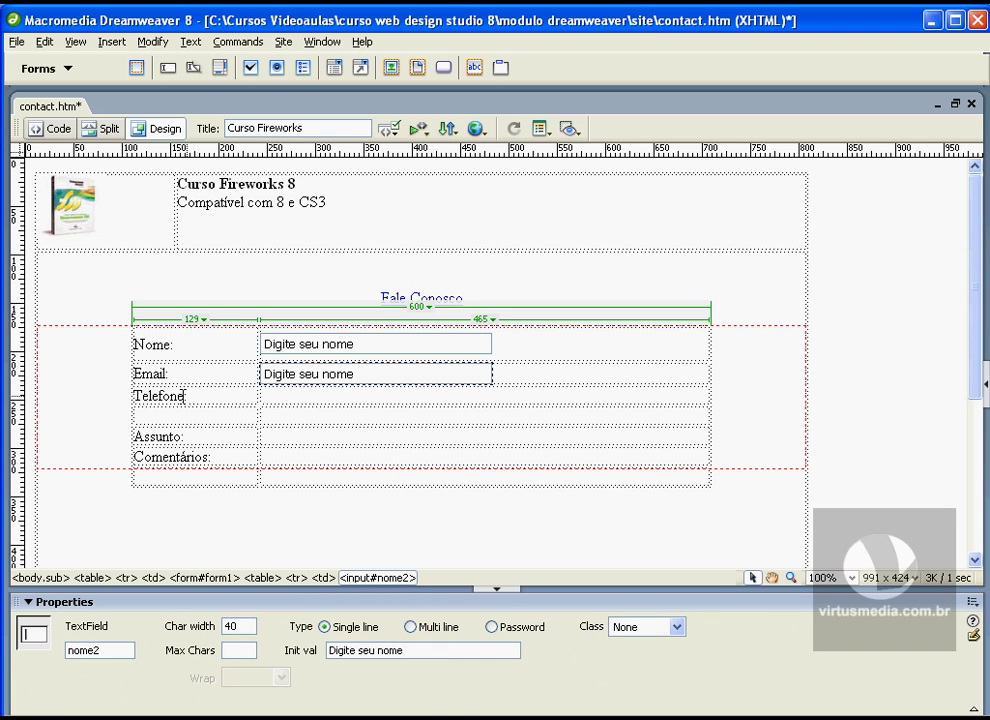
double_click(115, 650)
text(email)
key(Return)
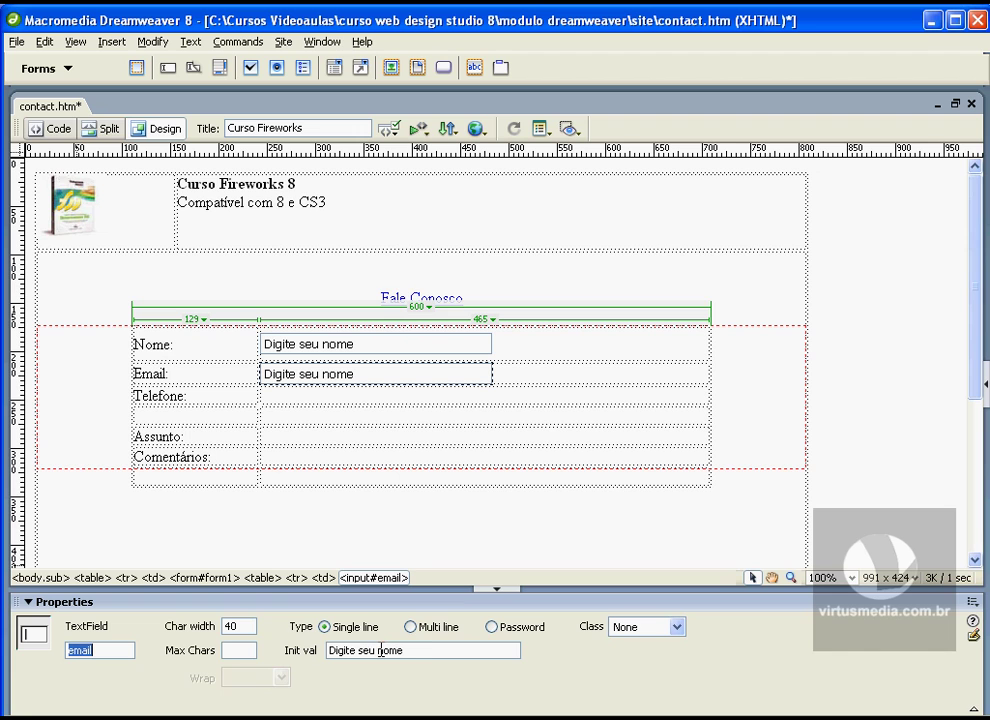
Clear the initial value of both the "email" and the "nome" text fields
drag(375, 650, 328, 645)
key(Delete)
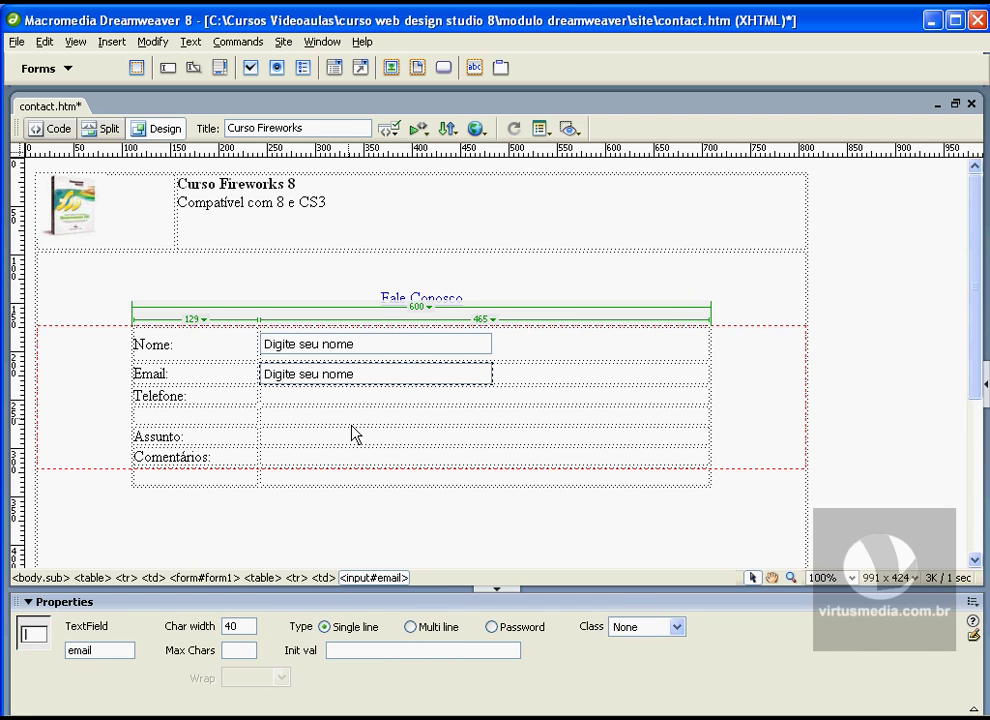
click(326, 345)
drag(404, 651, 281, 640)
key(Delete)
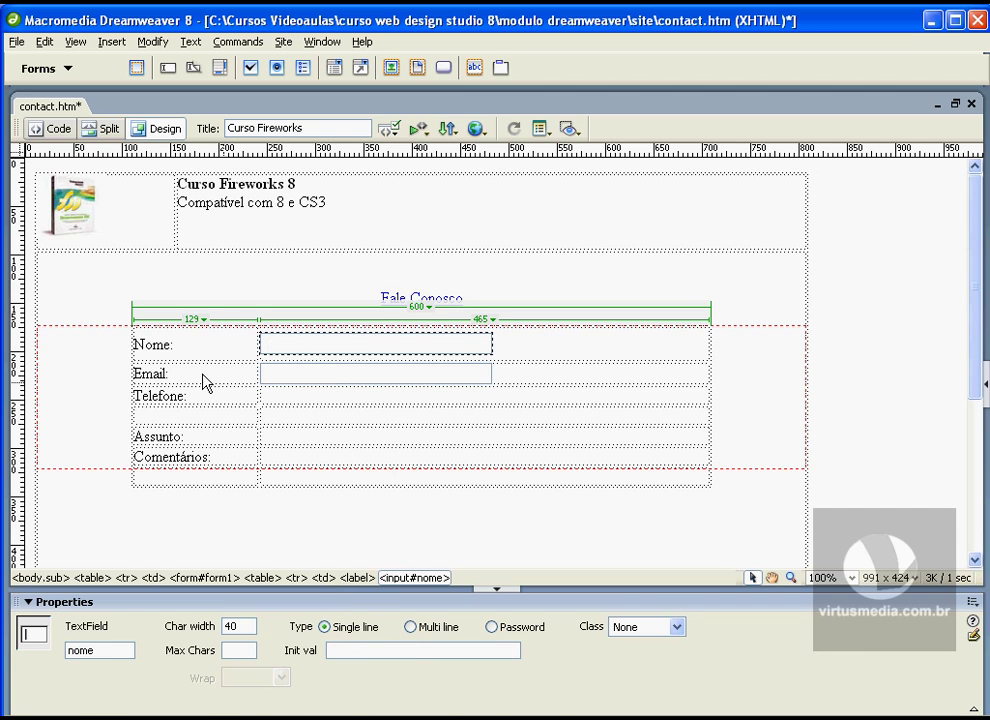
click(180, 344)
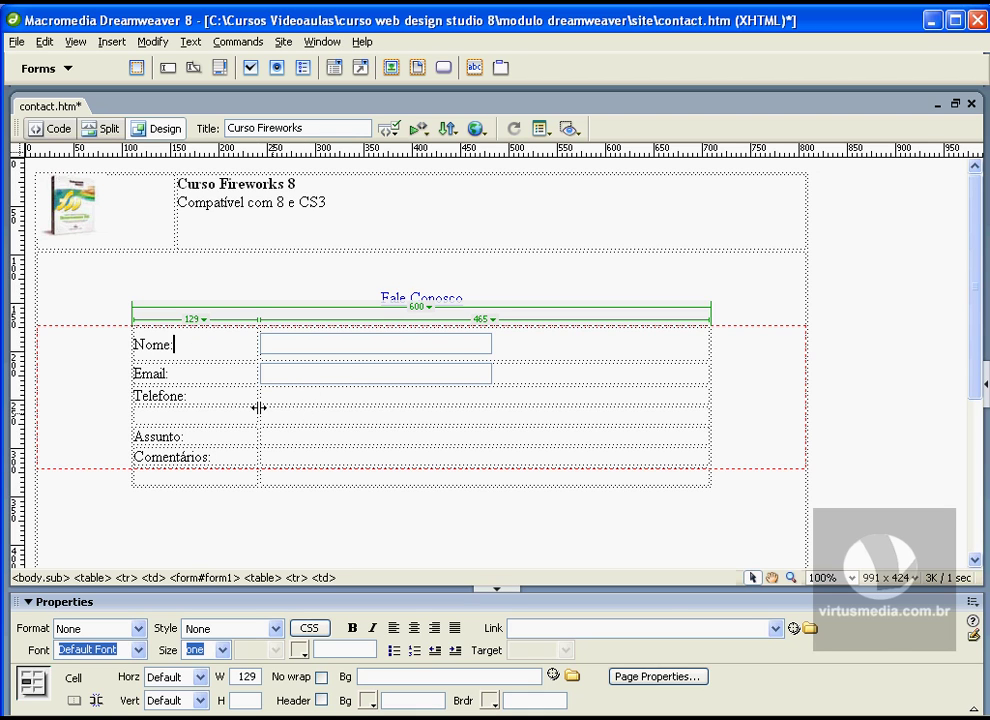
Copy the "email" text field into the cell beside "Telefone:" and name the copy "telefone"
click(281, 378)
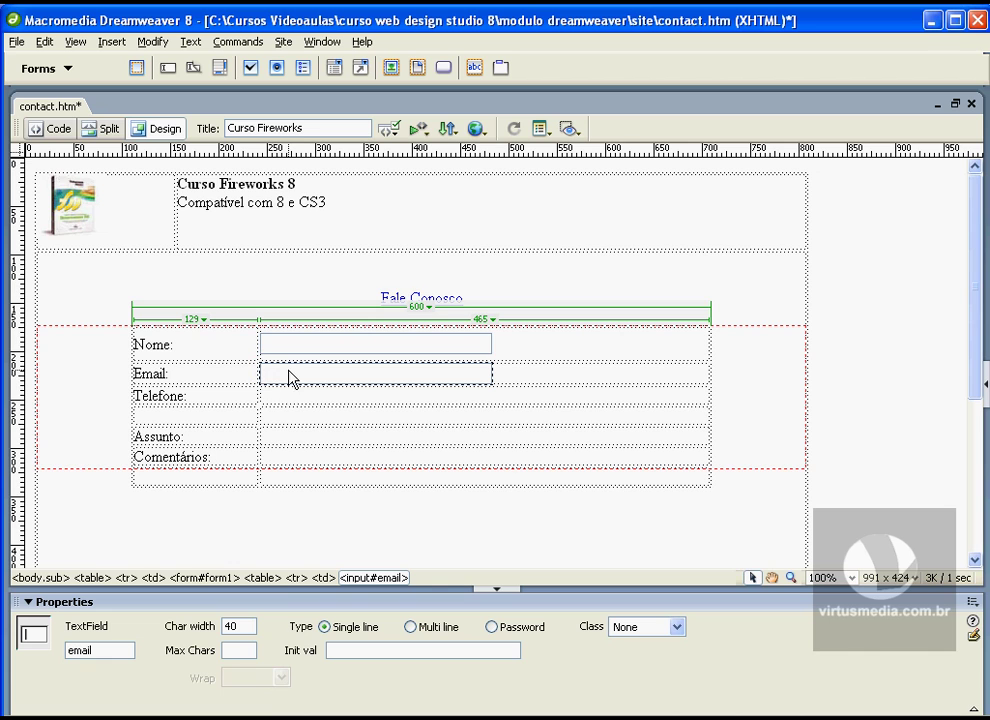
drag(285, 373, 301, 402)
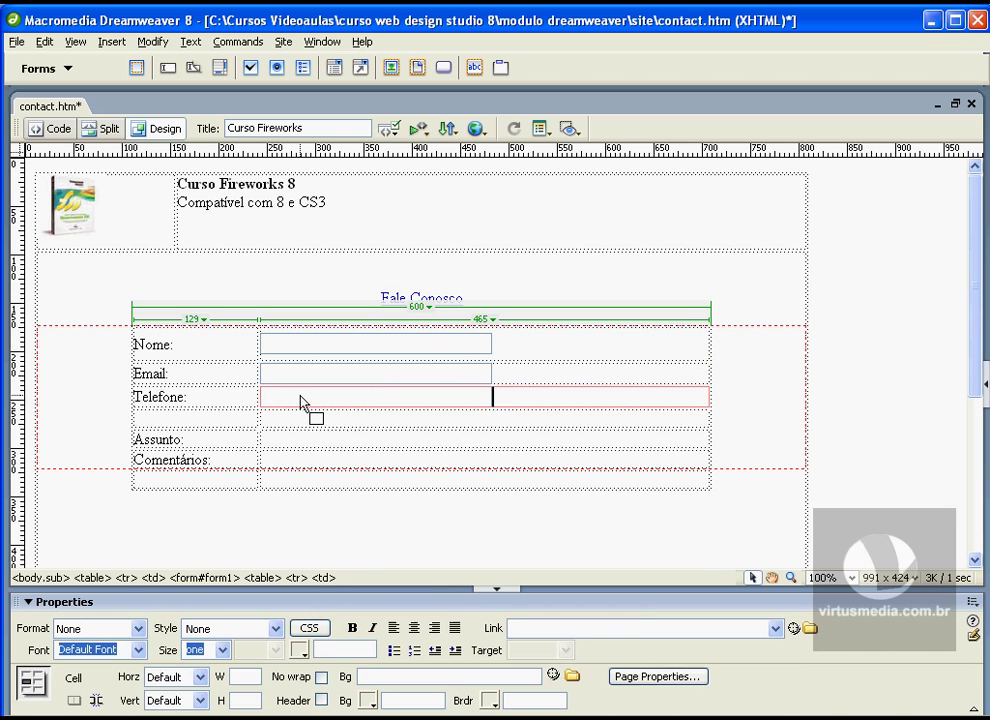
click(301, 406)
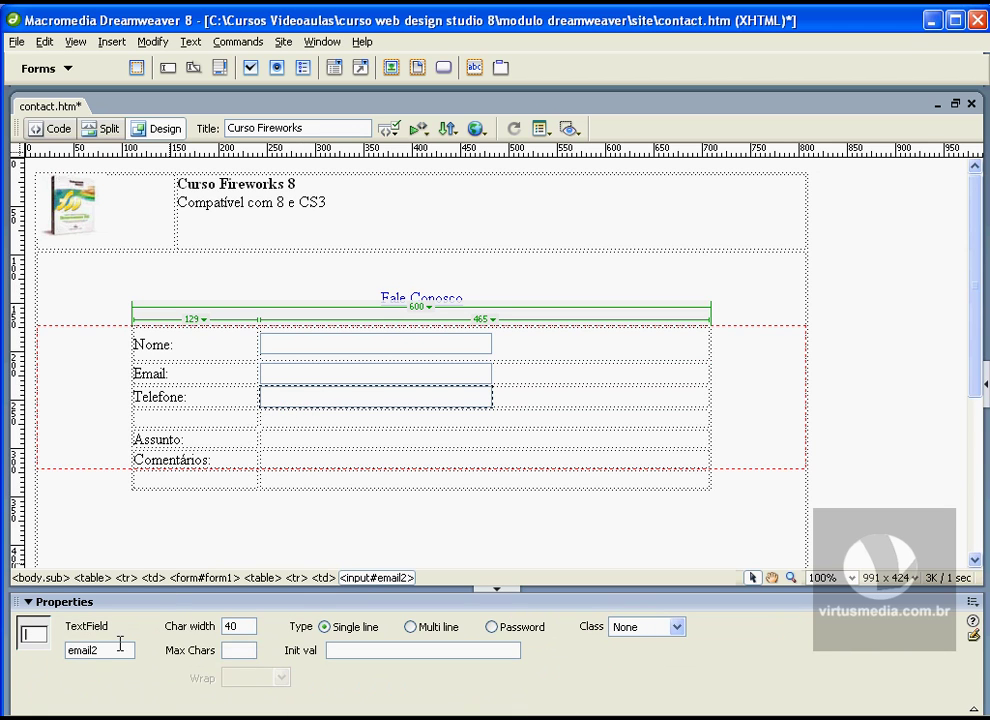
drag(112, 650, 62, 650)
text(telefone)
key(Return)
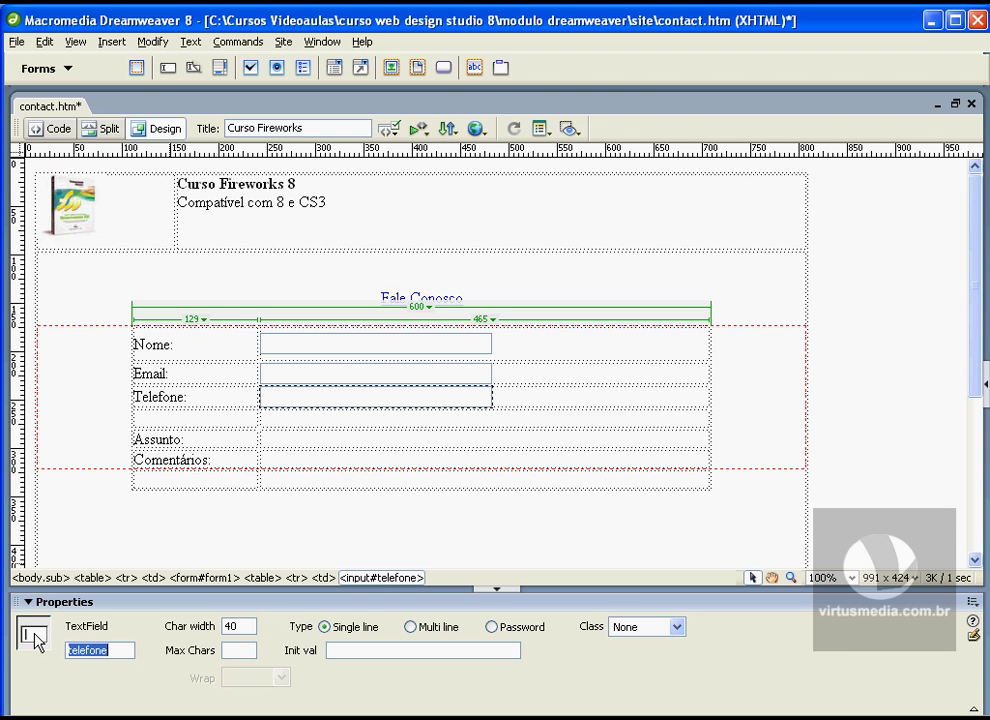
Set the character width of the "telefone" field to 10
double_click(230, 626)
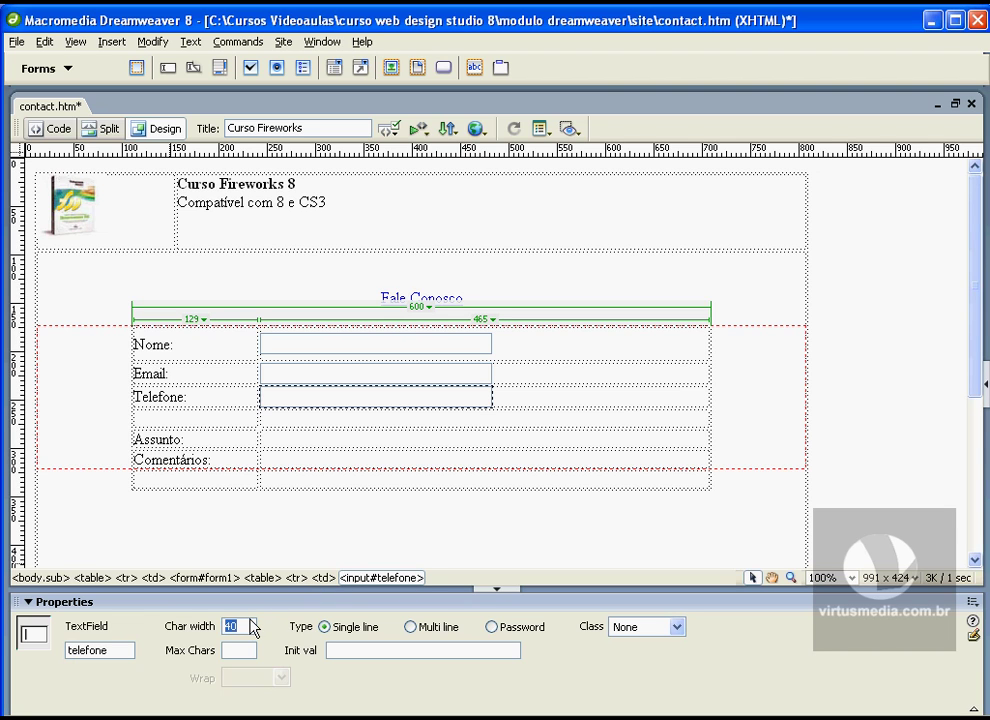
text(10)
key(Return)
click(325, 416)
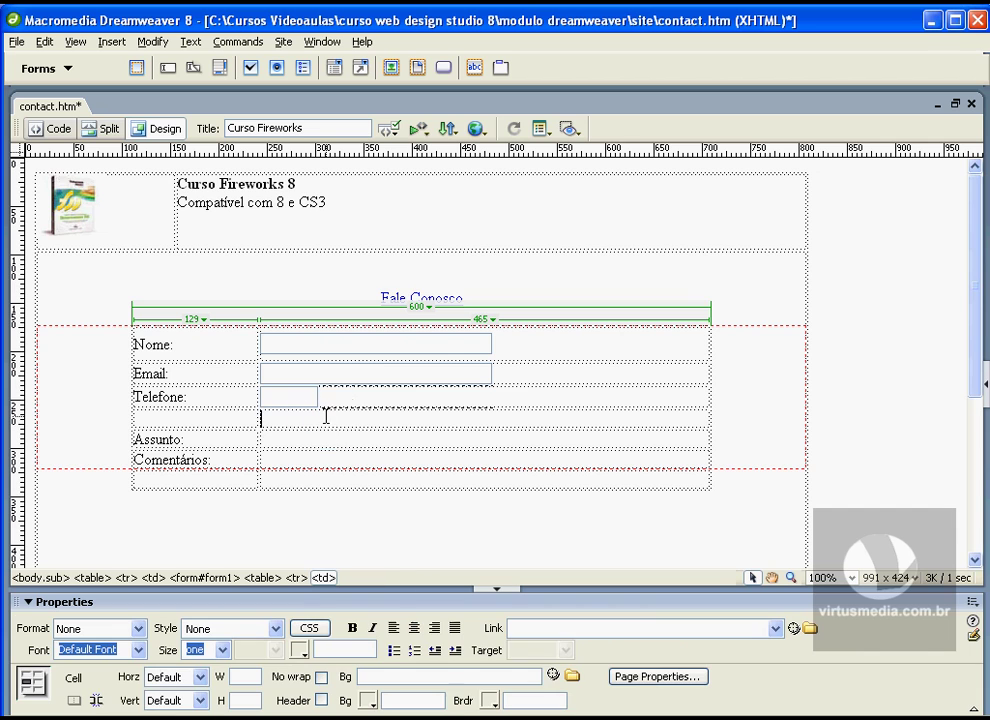
Copy the "email" text field into the cell beside "Assunto:" and name the copy "assunto"
click(267, 438)
click(284, 378)
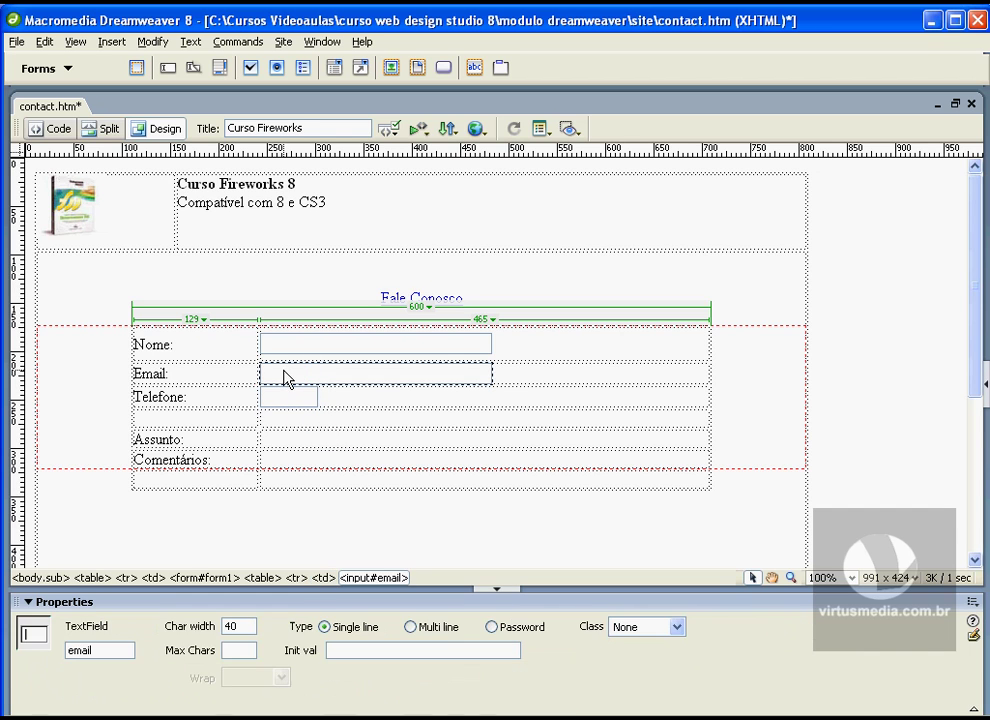
drag(284, 378, 301, 449)
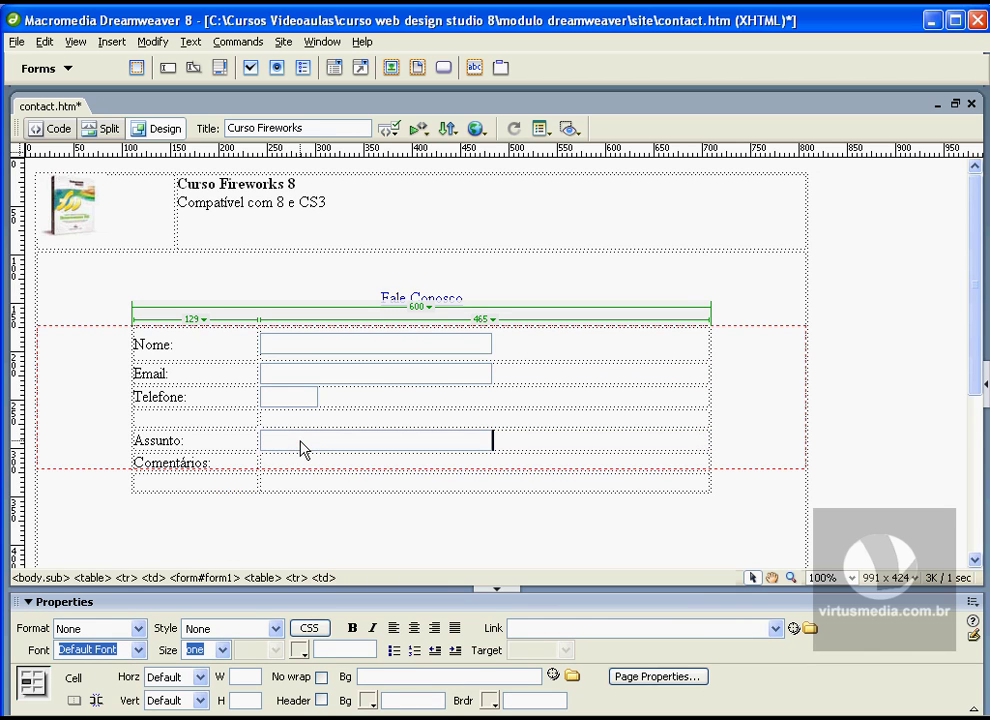
click(289, 444)
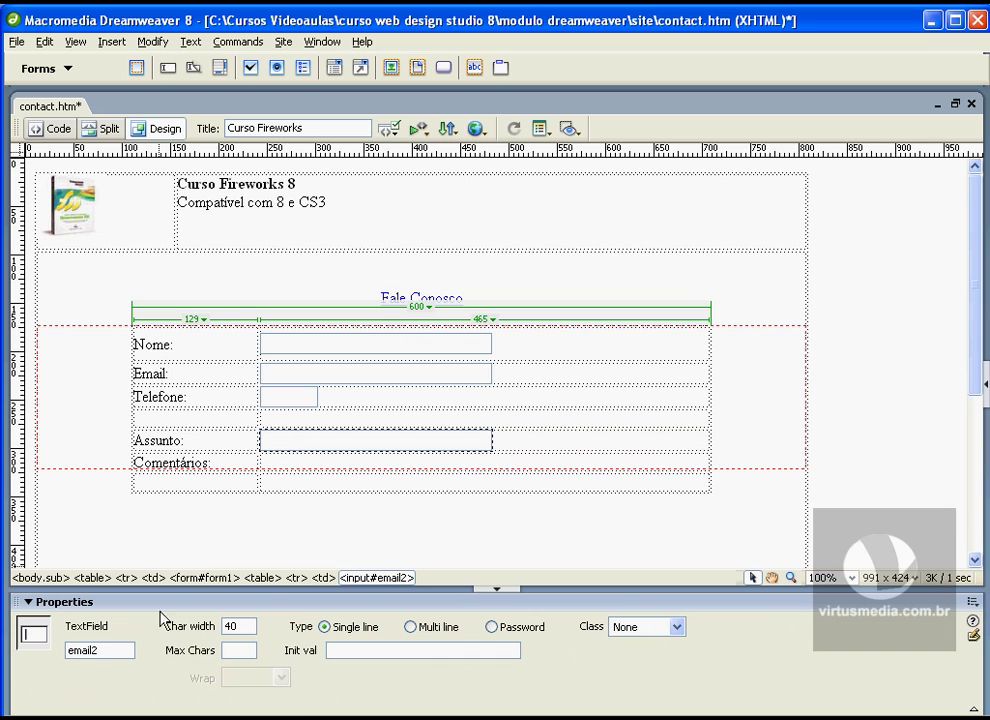
double_click(68, 650)
text(assunto)
key(Return)
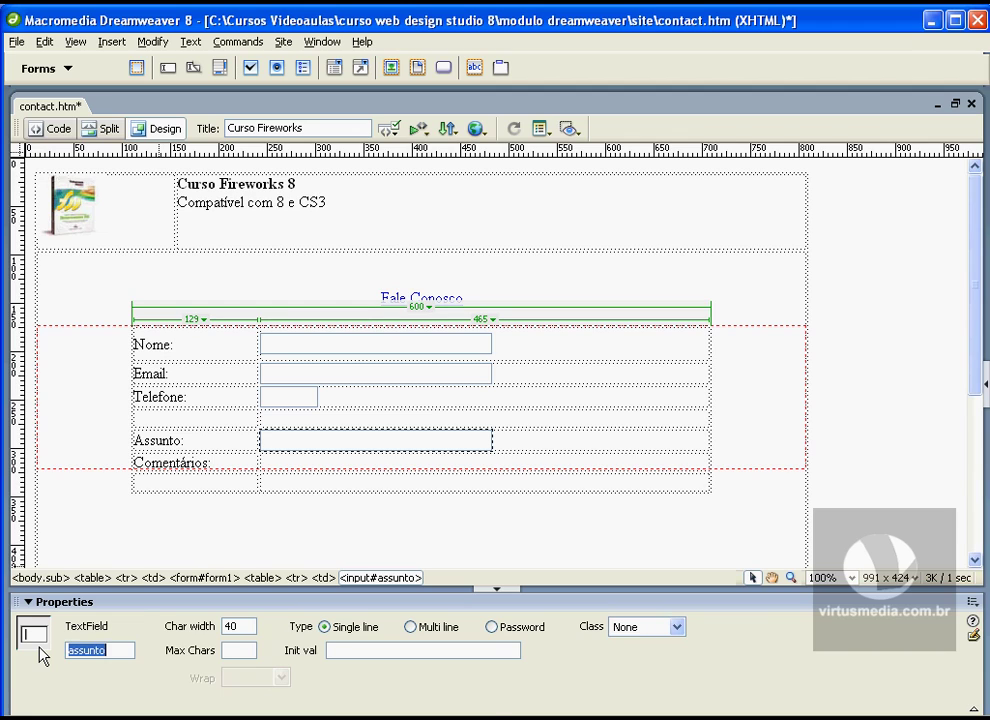
click(256, 543)
scroll(317, 482, down, 3)
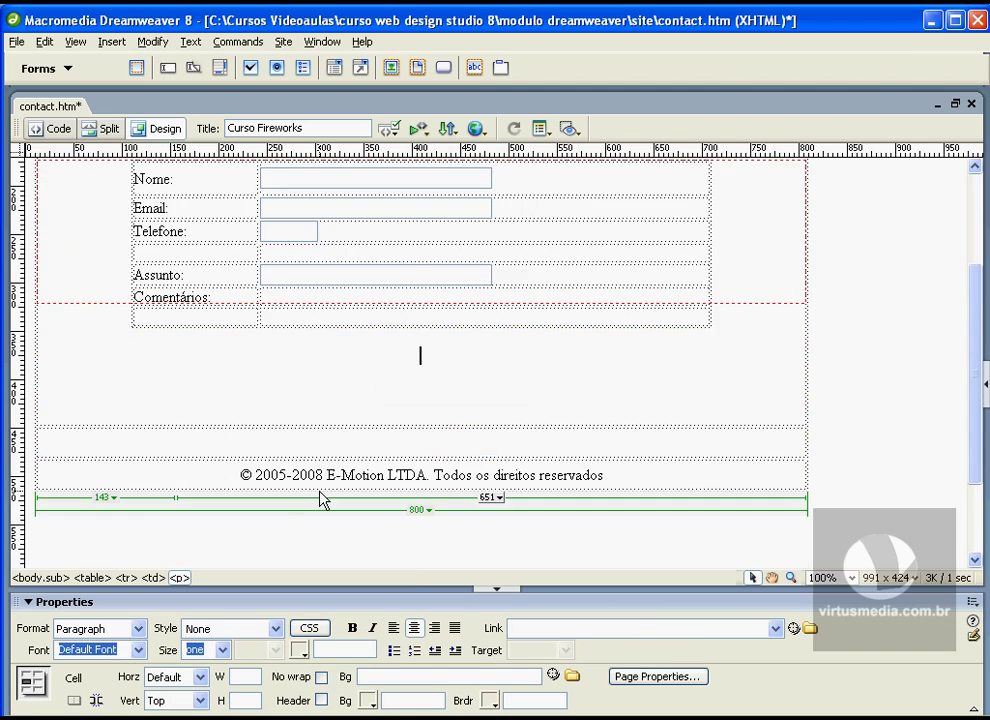